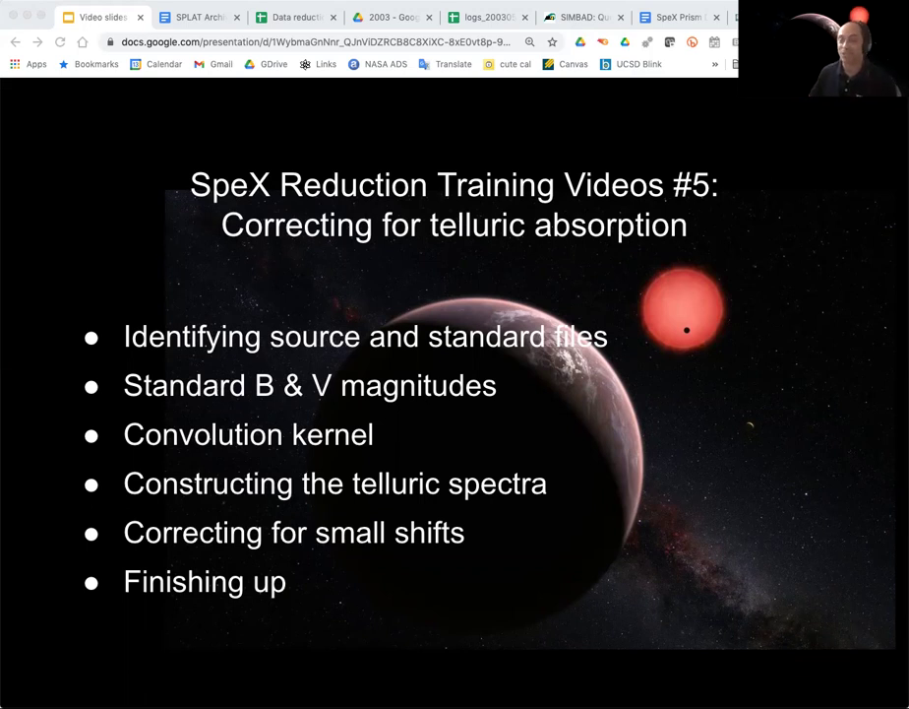
Copy hd 101060's RA 11:37:57.50 and Dec 15:46:36.0 from row 10 of the observing log
left_click(469, 19)
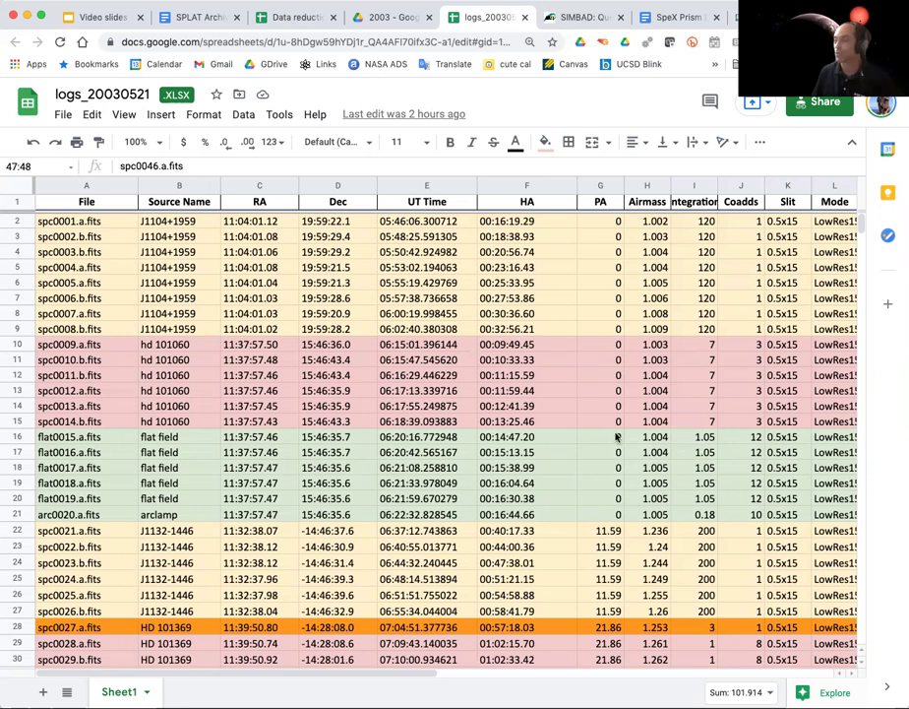
left_click(274, 346)
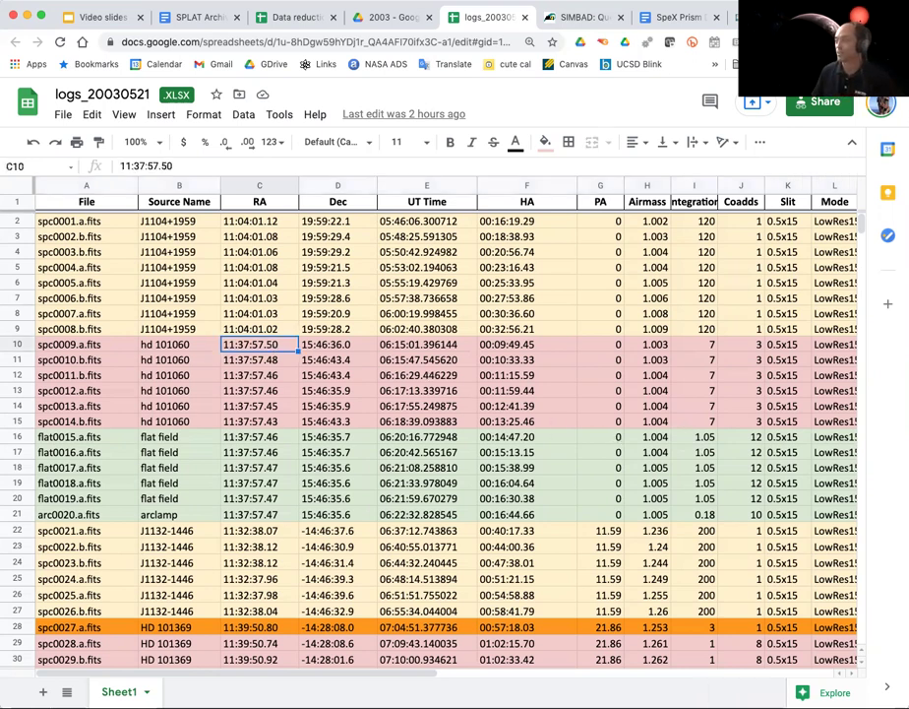
key("shift+Right")
key("ctrl+c")
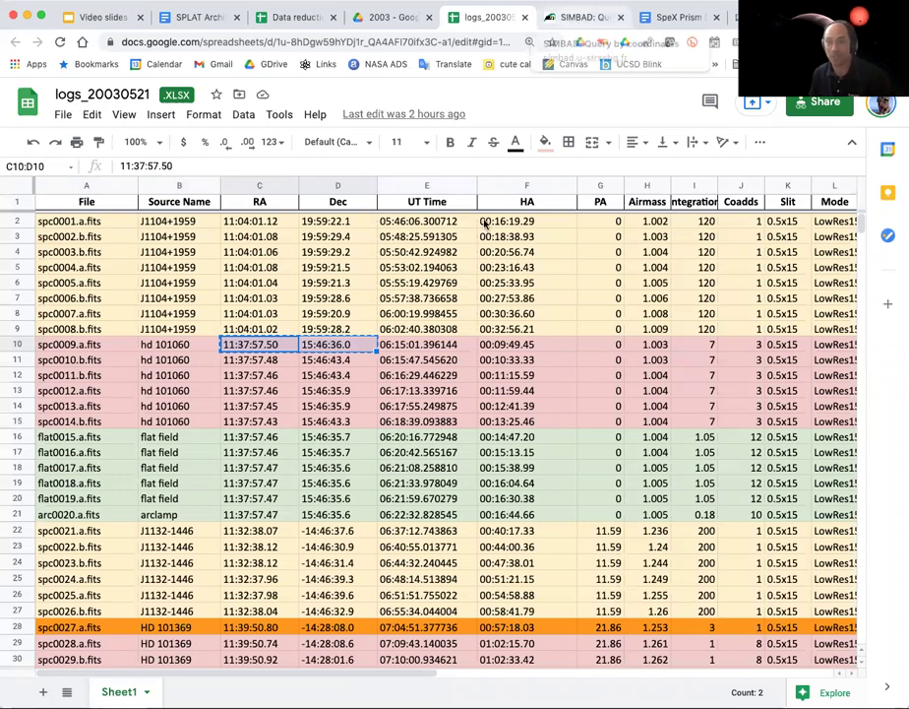
Run a SIMBAD coordinate search on the pasted 11:37:57.50 15:46:36.0 to find HD 101060
left_click(576, 18)
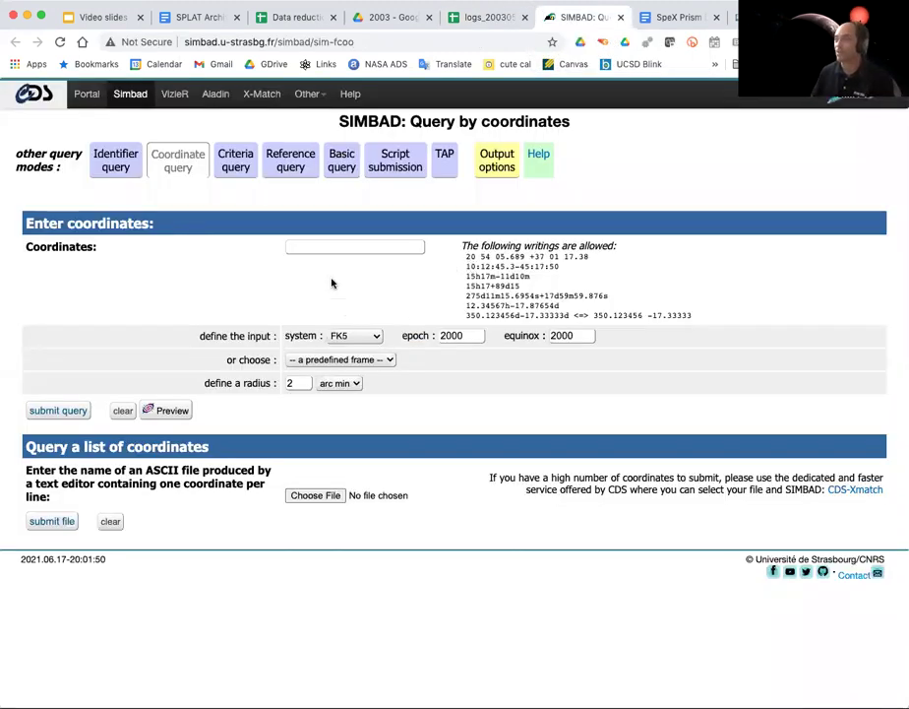
left_click(317, 246)
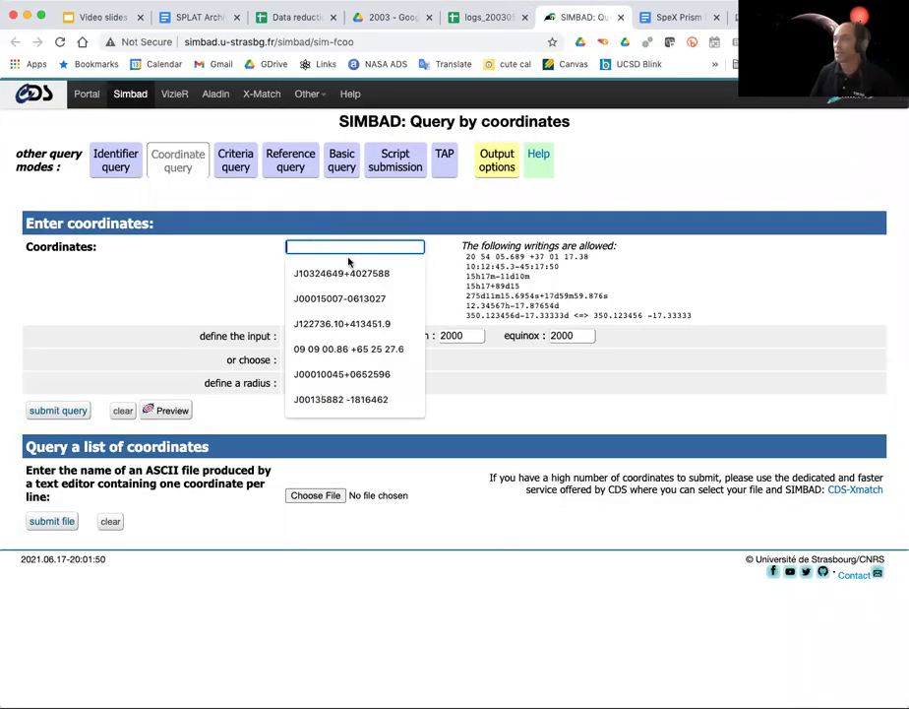
key("super+v")
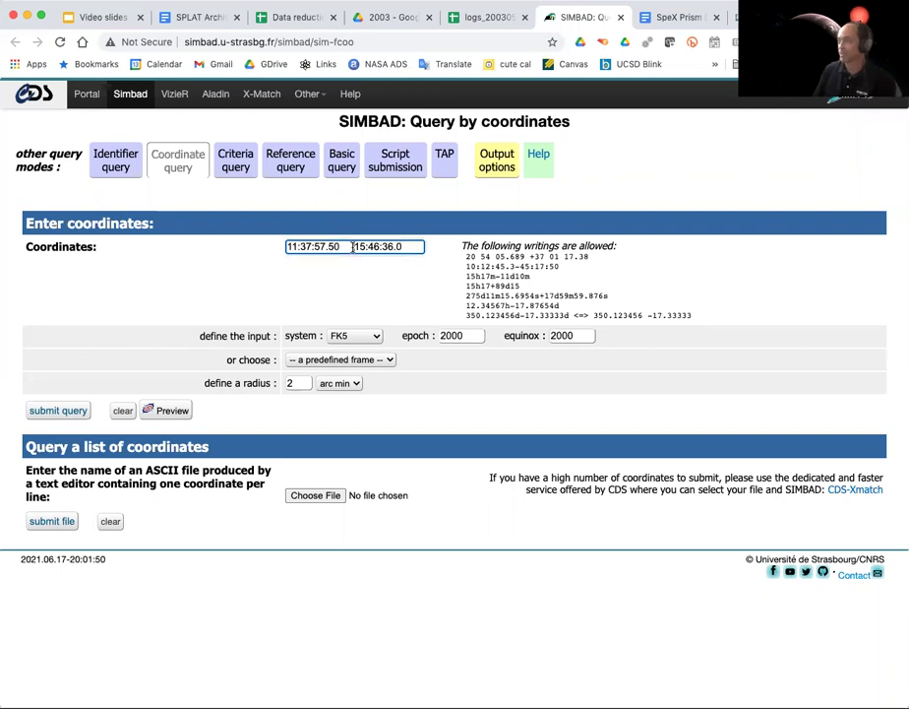
key("BackSpace")
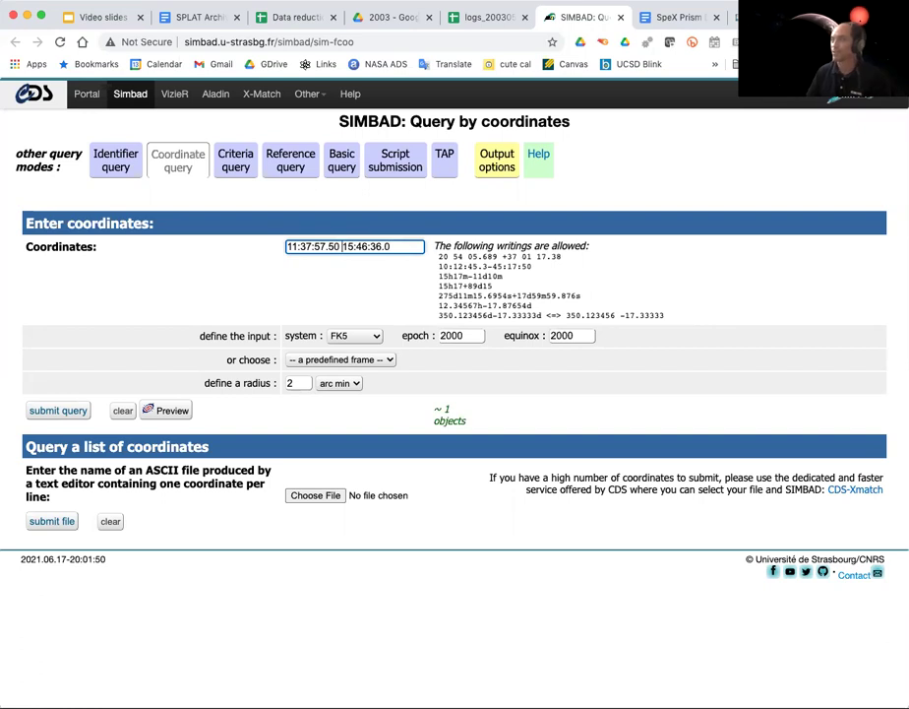
key("Return")
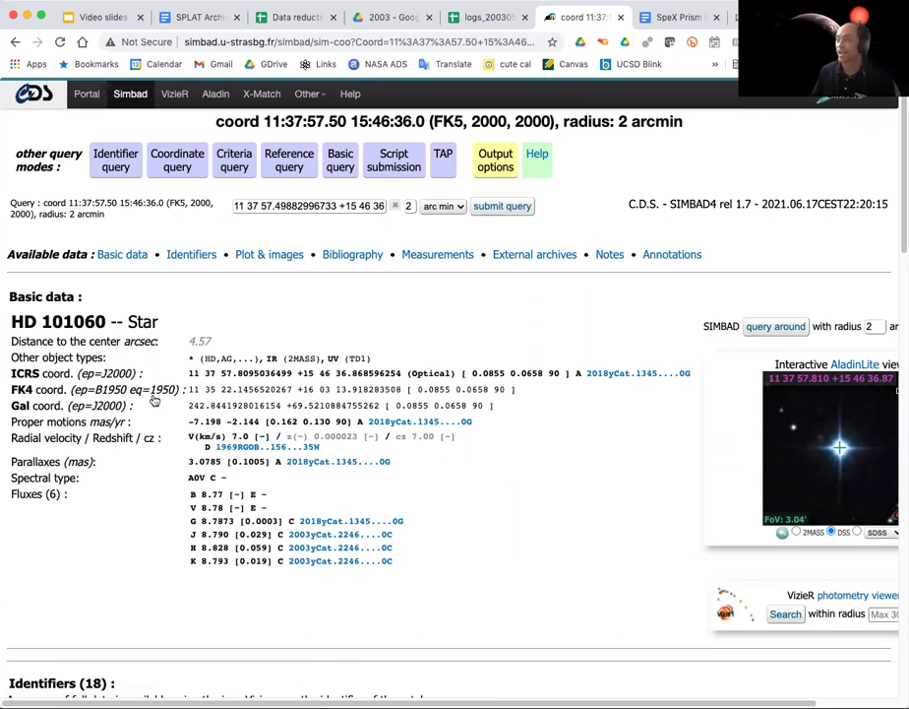
Highlight HD 101060's A0V spectral type and its B 8.77 and V 8.78 magnitudes
mouse_move(135, 469)
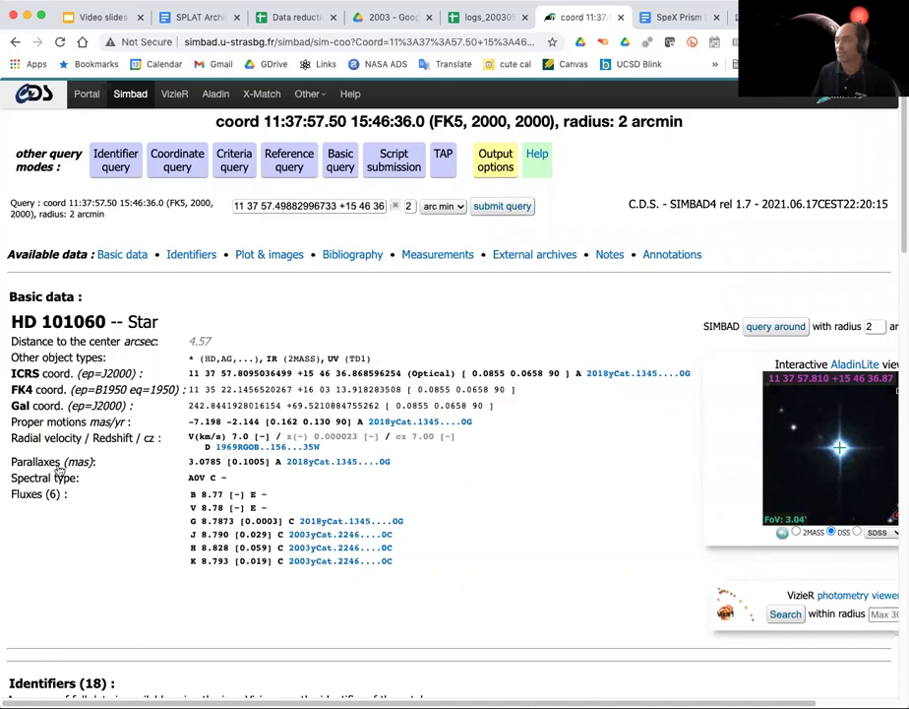
mouse_move(11, 450)
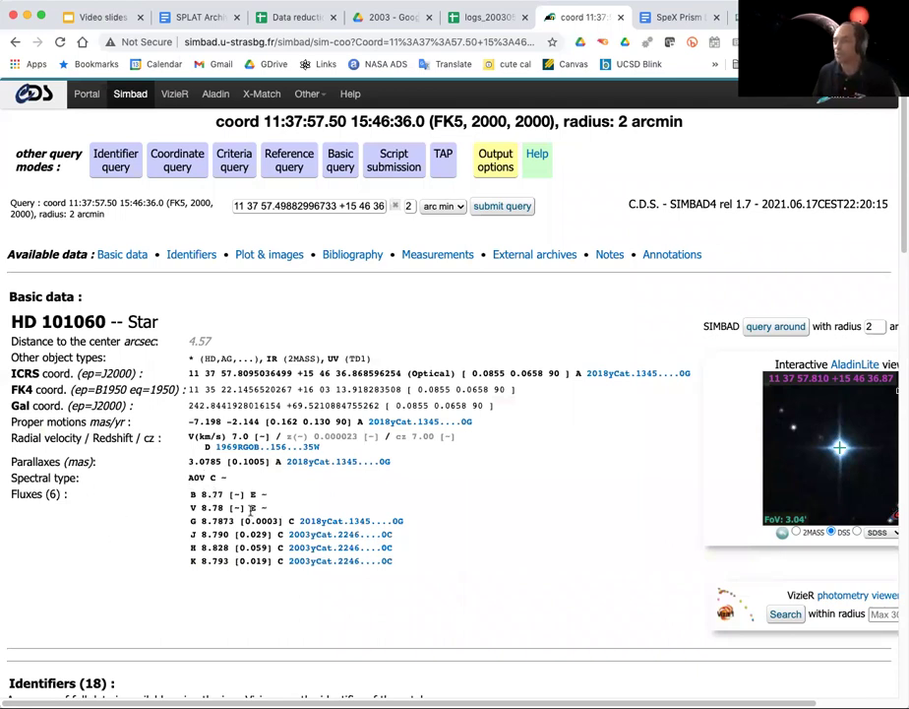
left_click_drag(252, 508, 202, 479)
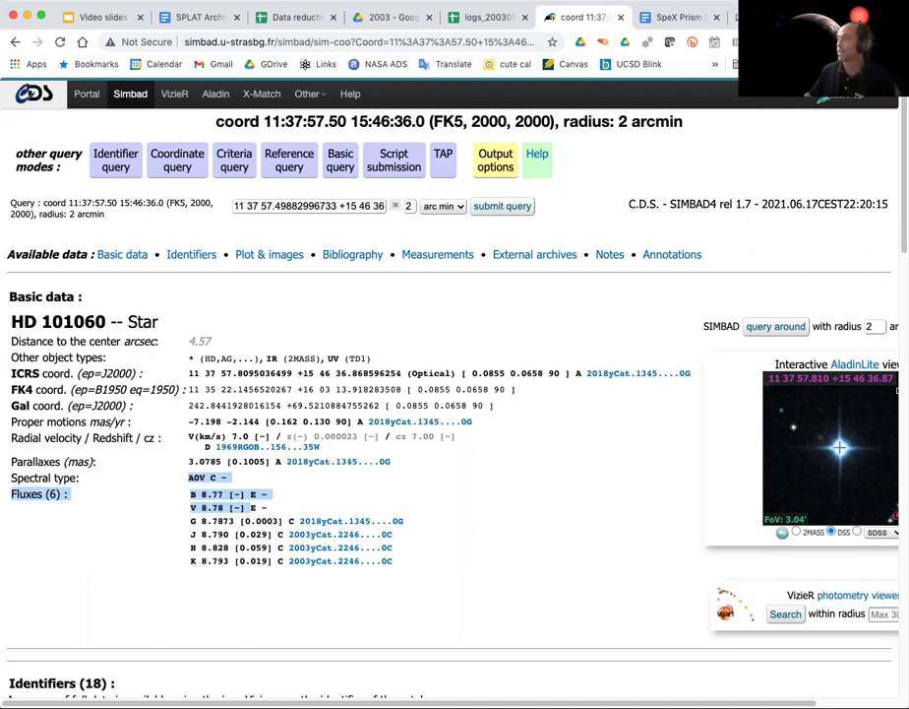
Open a terminal on the remote desktop and change into the reductions/20030521 folder
left_click(763, 17)
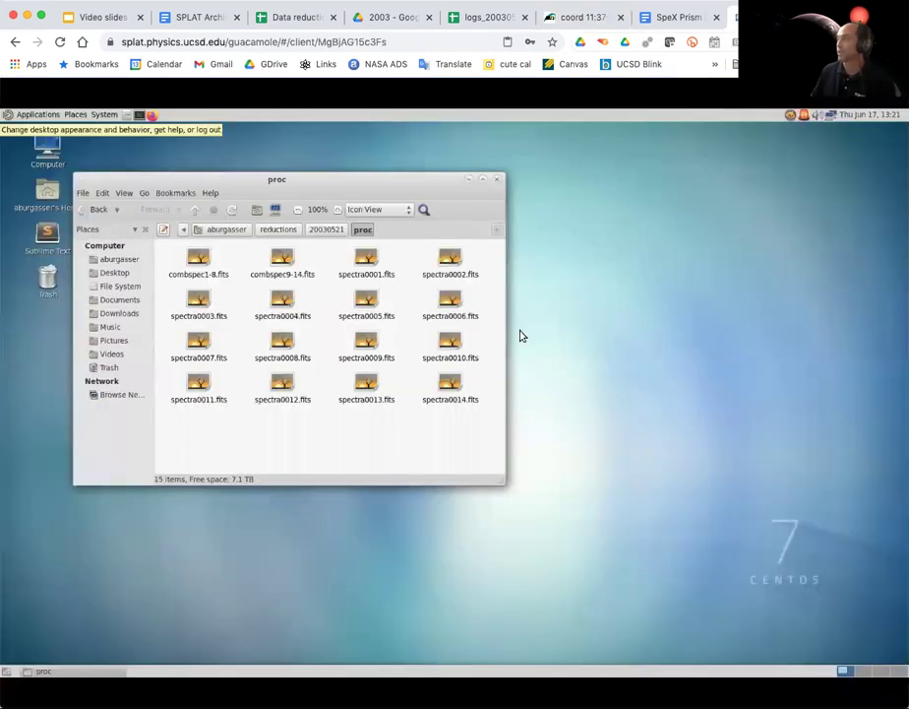
left_click(140, 115)
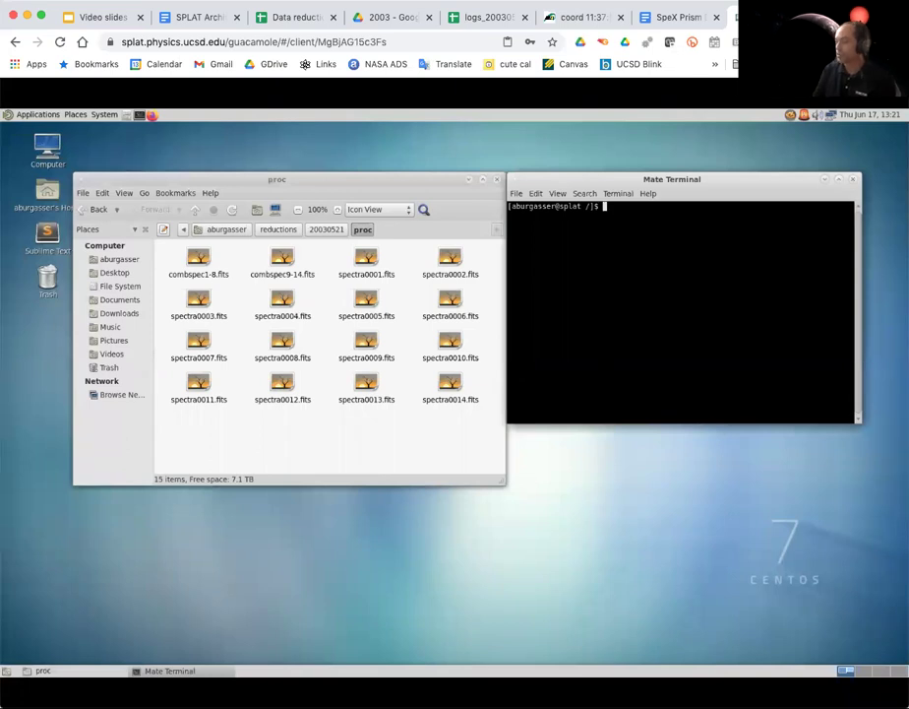
type("cd")
key("Return")
type("cd re")
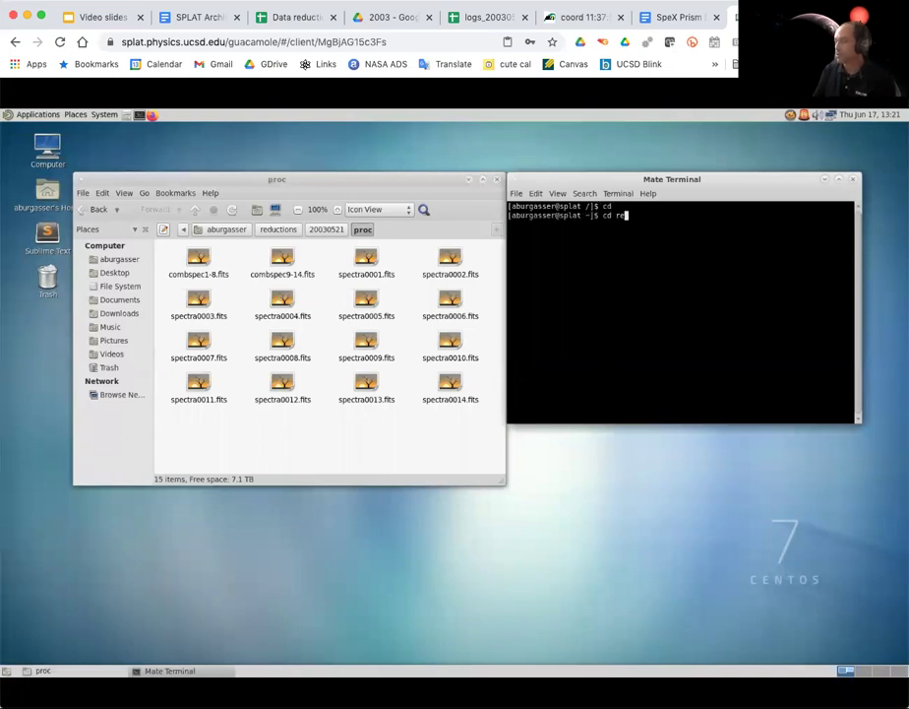
key("Tab")
type("2")
key("Tab")
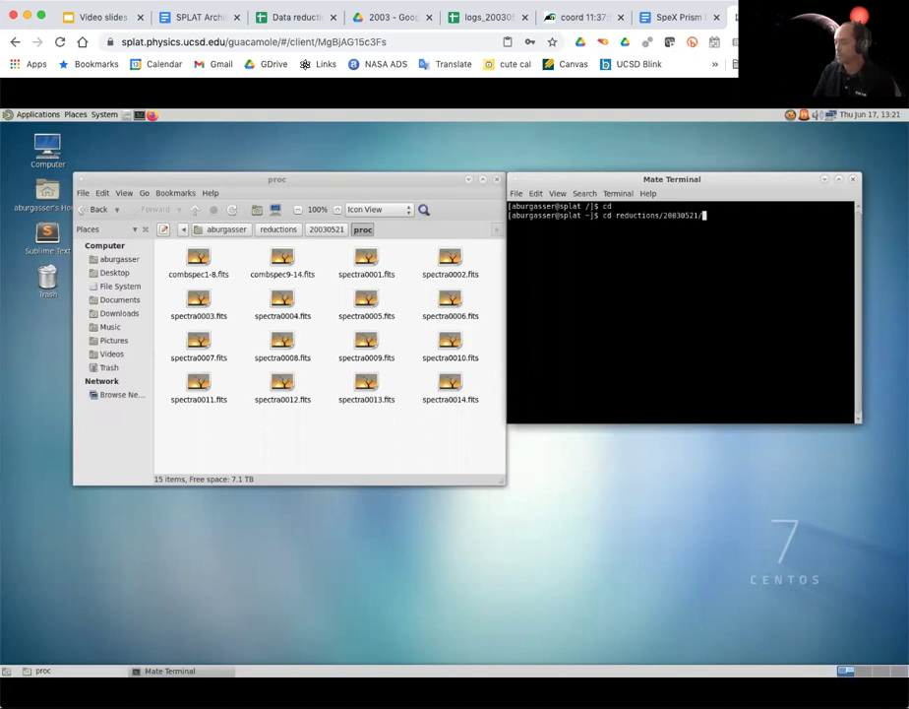
key("Return")
Start bash and IDL, then launch the xvspec spectrum viewer
type("bash")
key("Return")
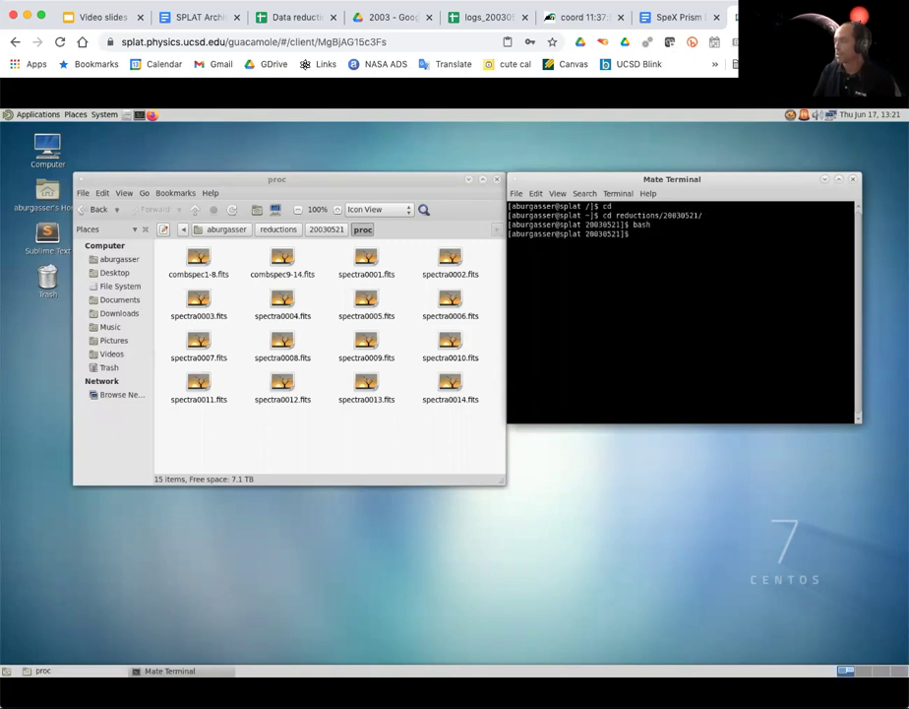
type("idl")
key("Return")
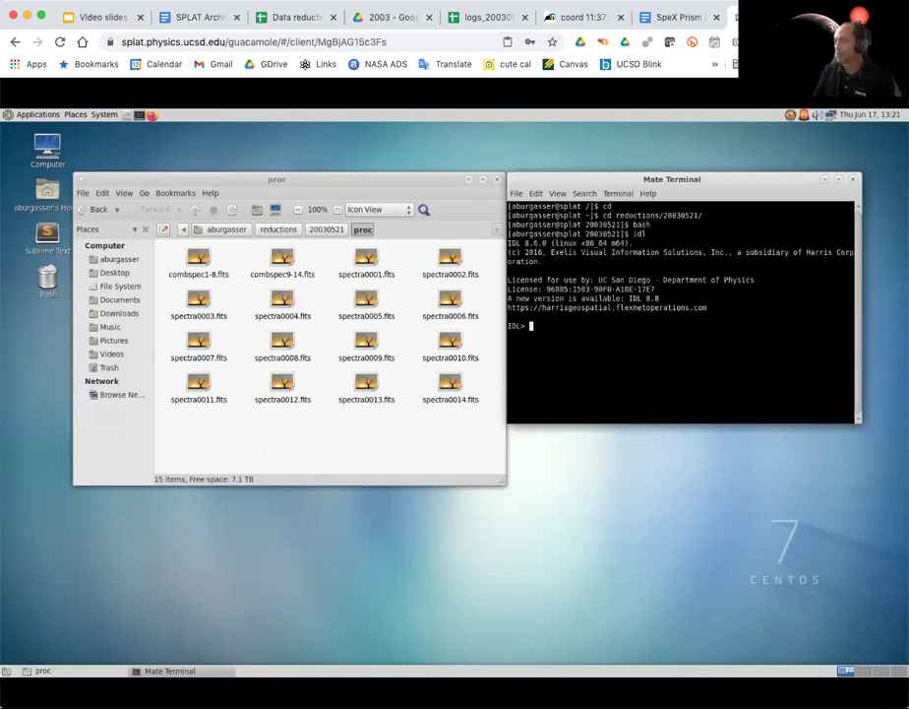
type("xvspec")
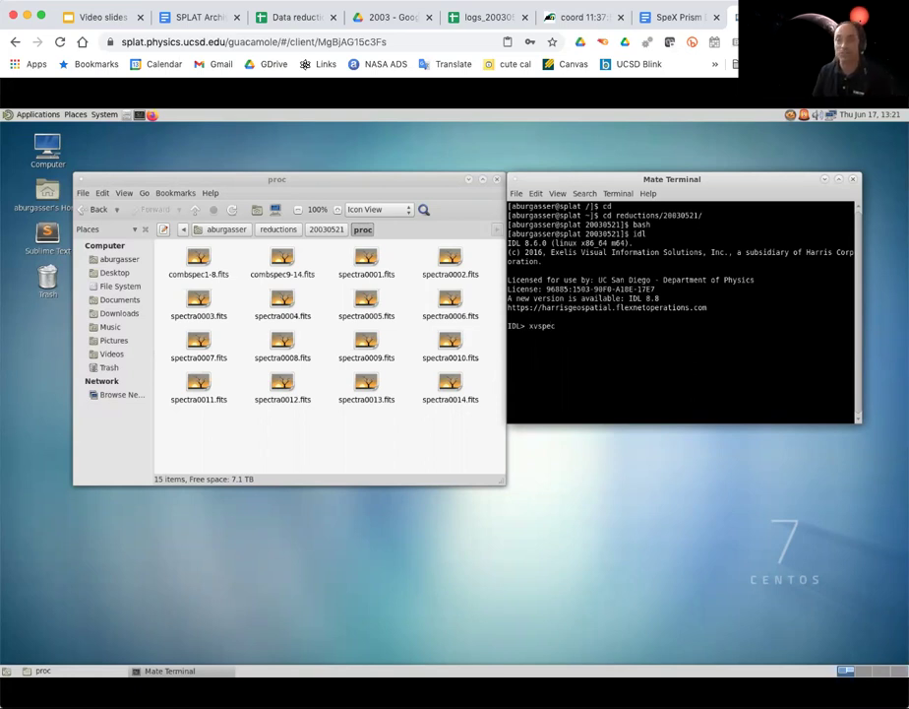
key("Return")
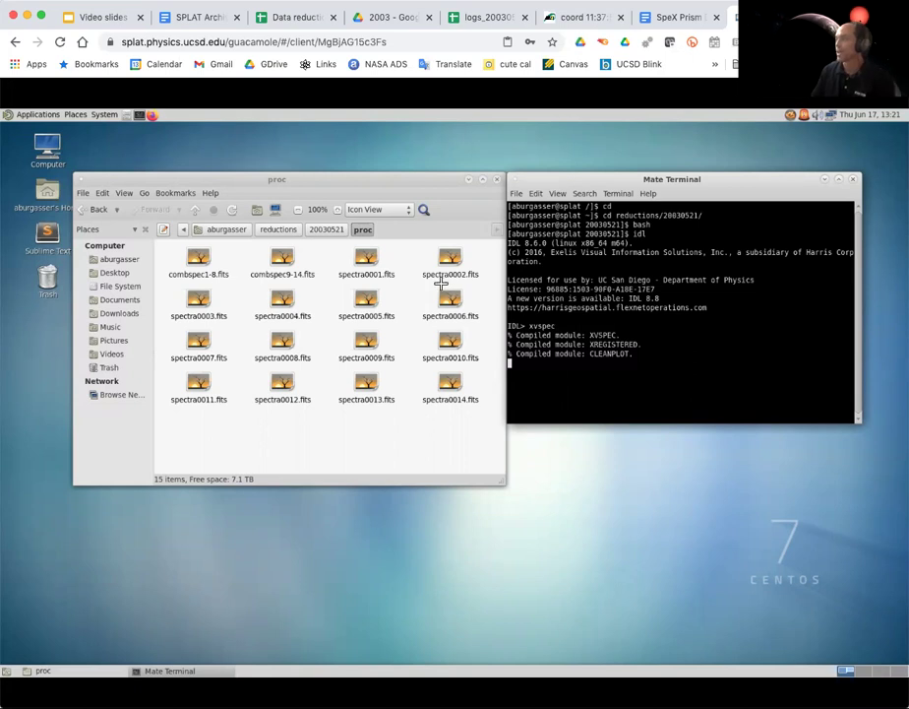
Load proc/combspec9-14.fits into xvspec and overlay the atmospheric transmission curve
left_click(276, 260)
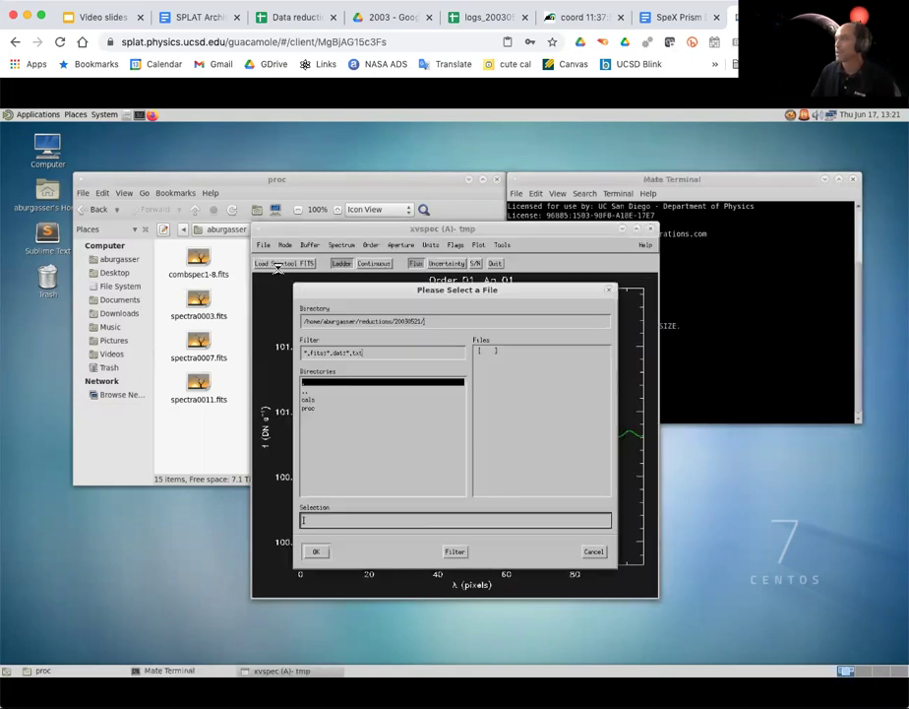
double_click(310, 408)
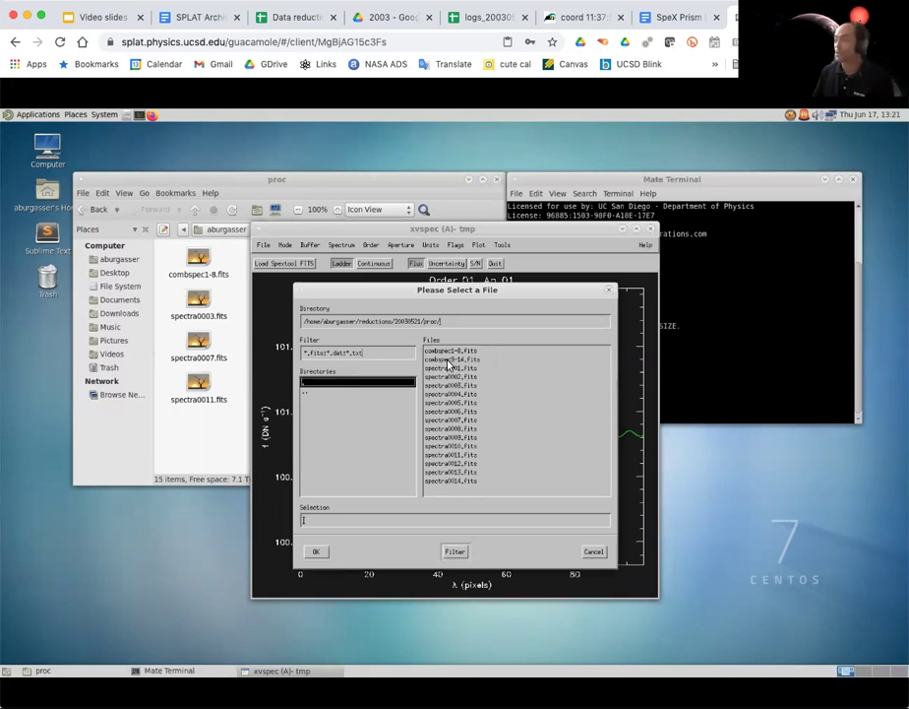
double_click(449, 360)
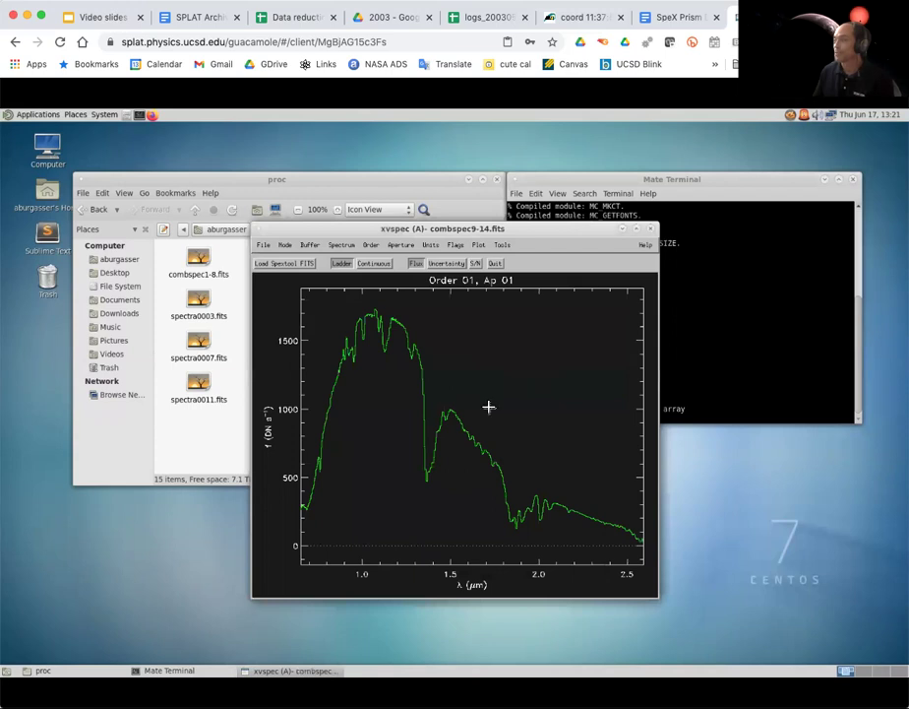
left_click(478, 245)
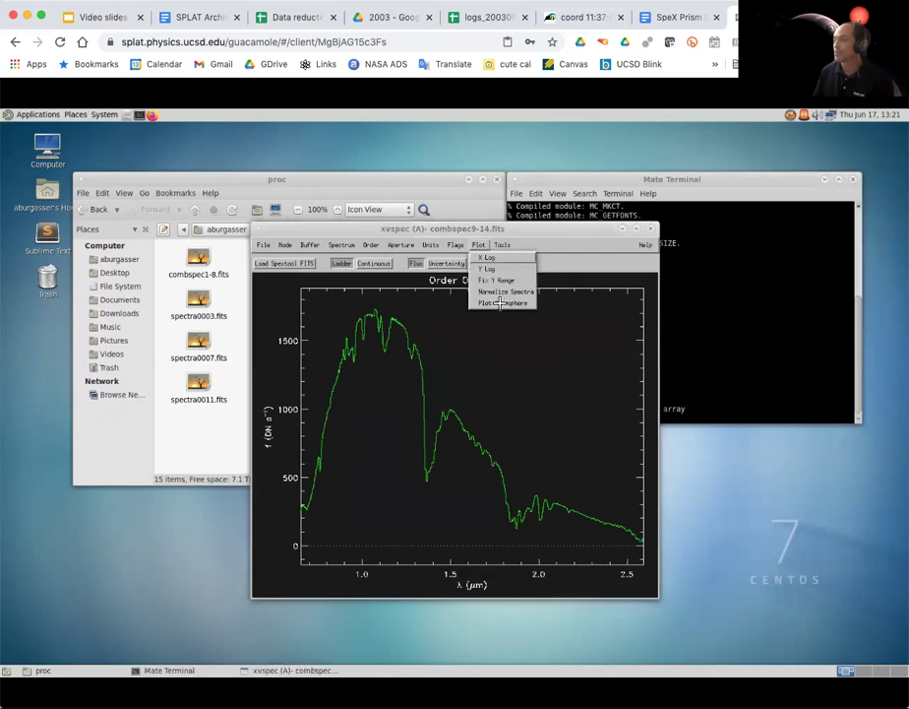
left_click(500, 303)
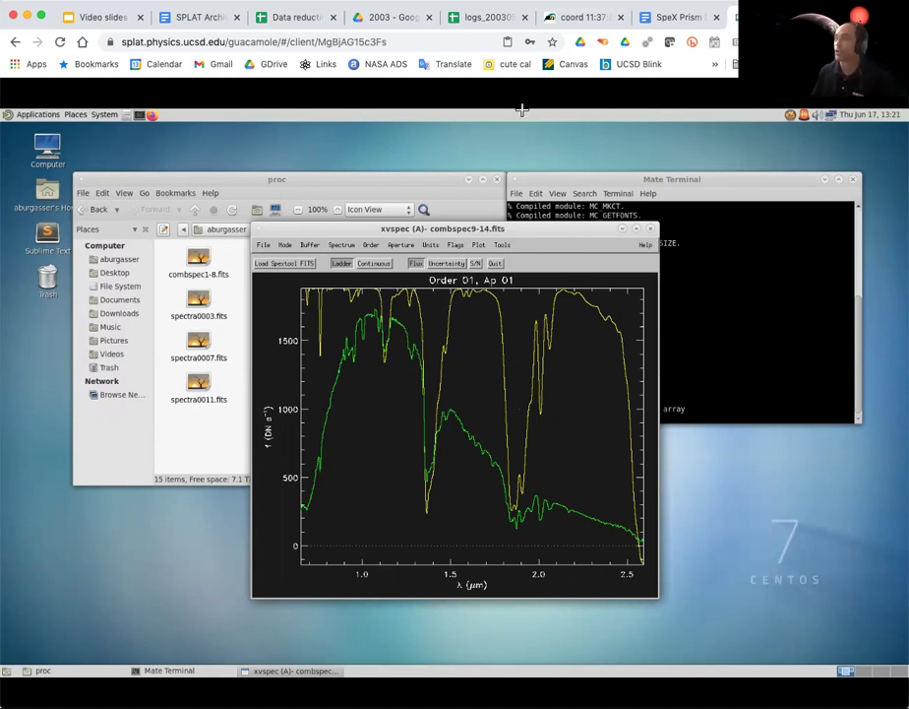
Return to the SIMBAD results page showing HD 101060's magnitudes
left_click(558, 23)
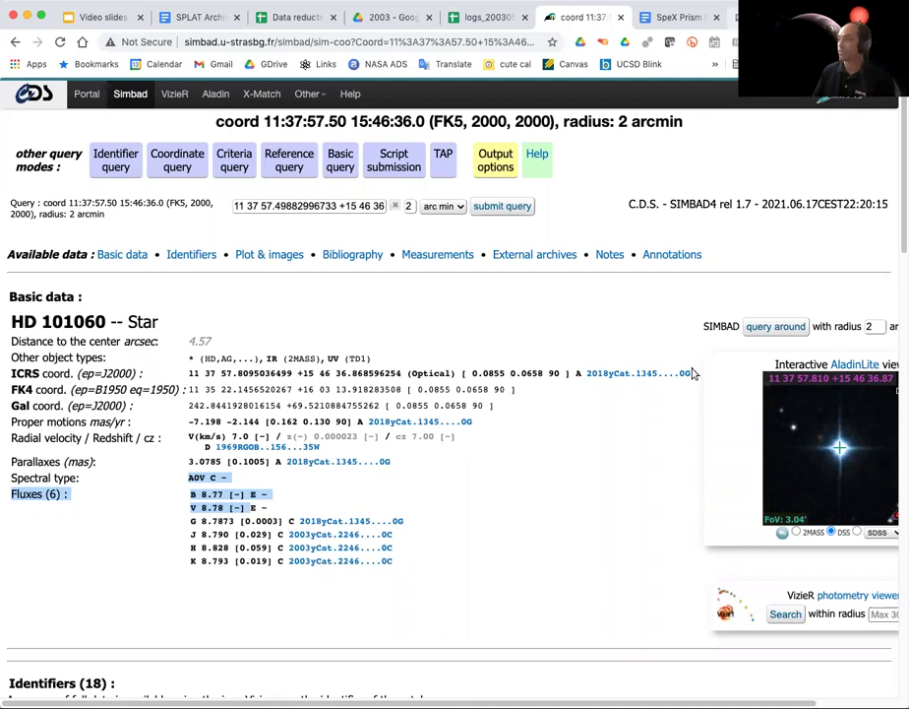
Run xtellcor at the IDL prompt to open Xtellcor 4.1 for SpeX
key("ctrl+shift+Tab")
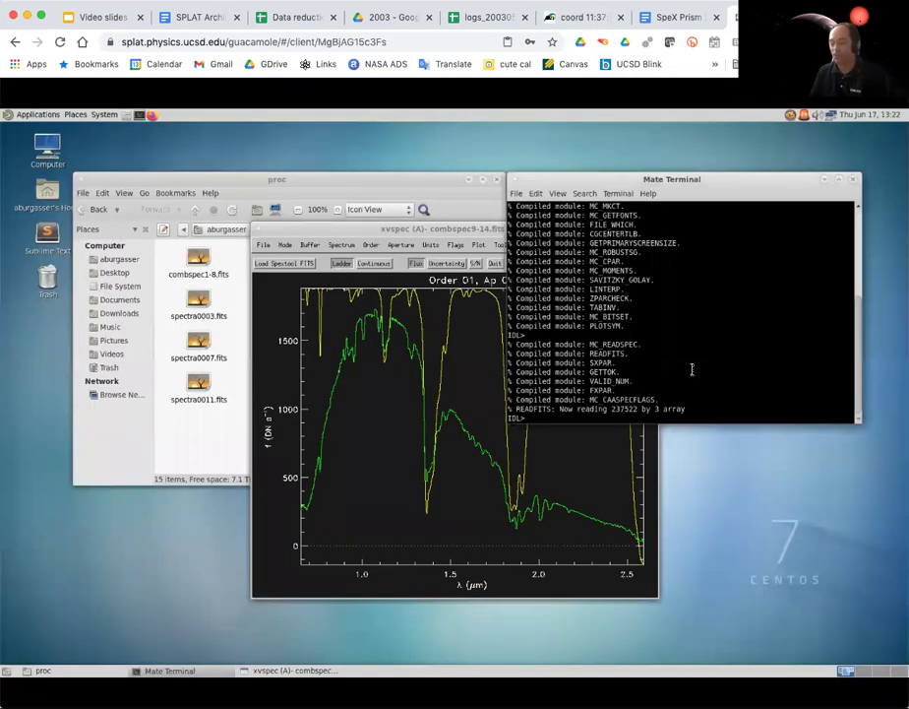
type("xte")
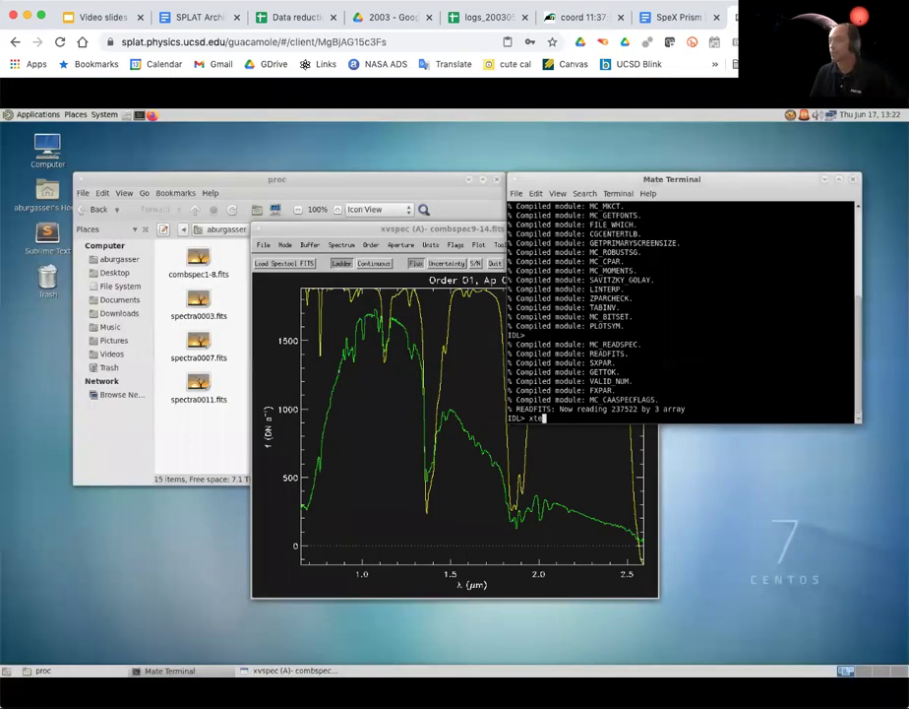
type("llcor")
key("Return")
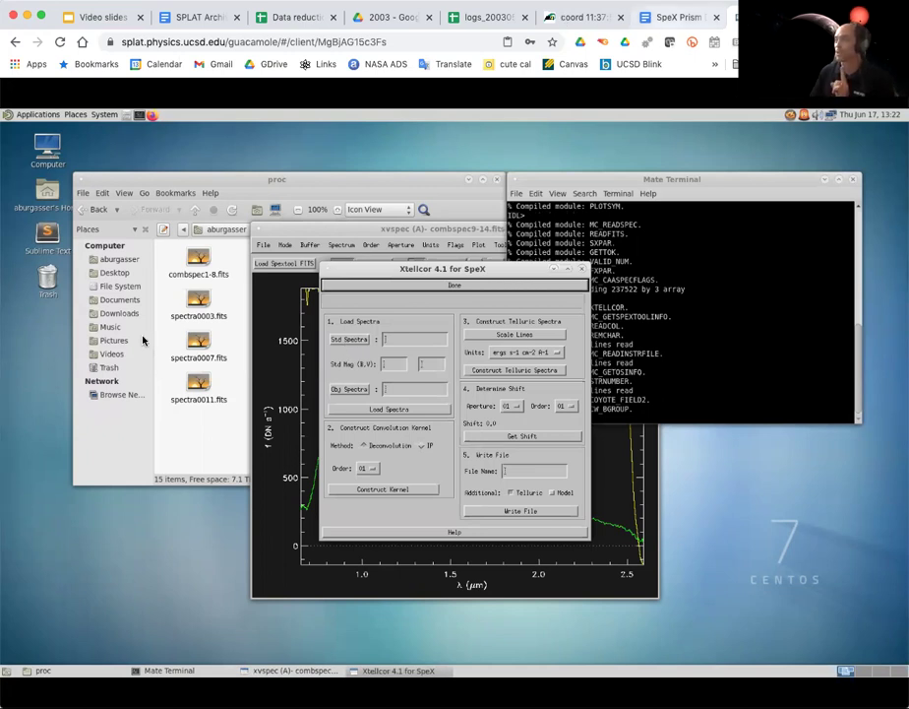
Select proc/combspec9-14.fits as the standard and combspec1-8.fits as the object spectrum in Xtellcor
left_click(580, 17)
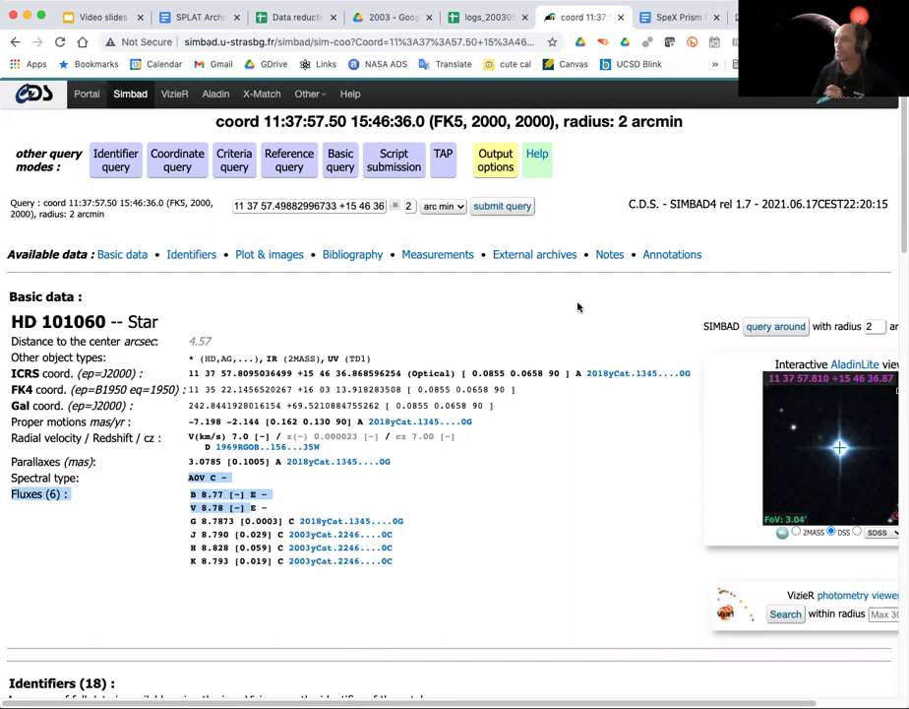
key("ctrl+Tab")
left_click(349, 340)
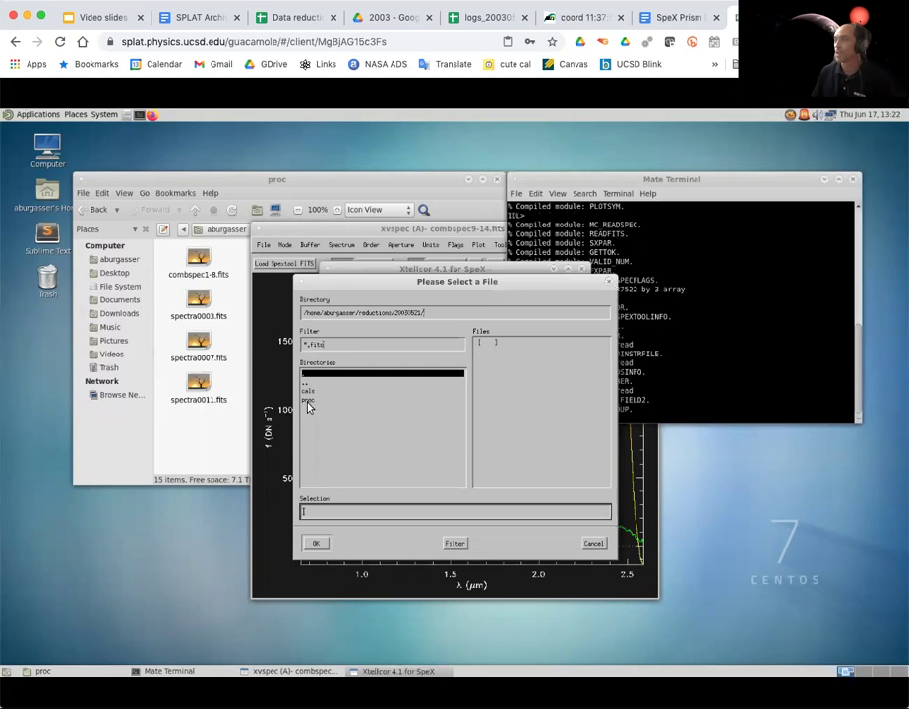
left_click(308, 400)
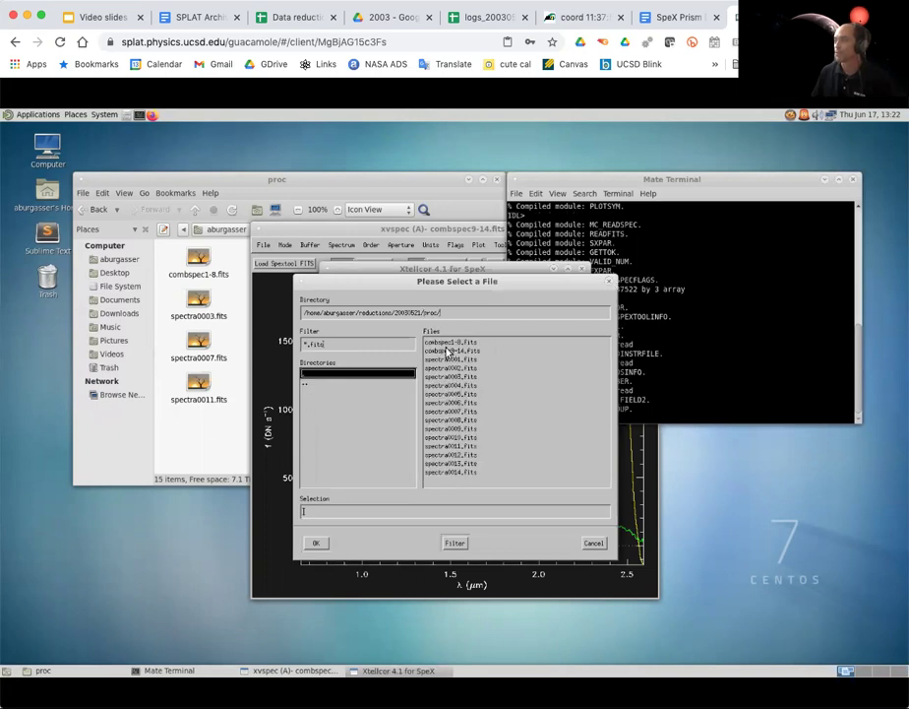
double_click(449, 347)
left_click(353, 337)
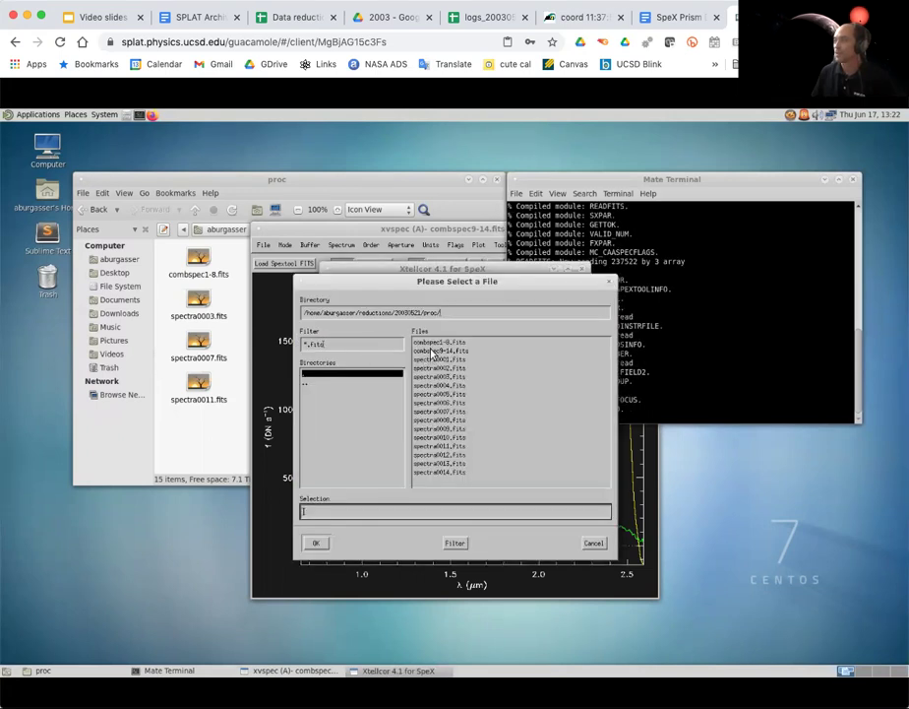
left_click(439, 351)
double_click(439, 350)
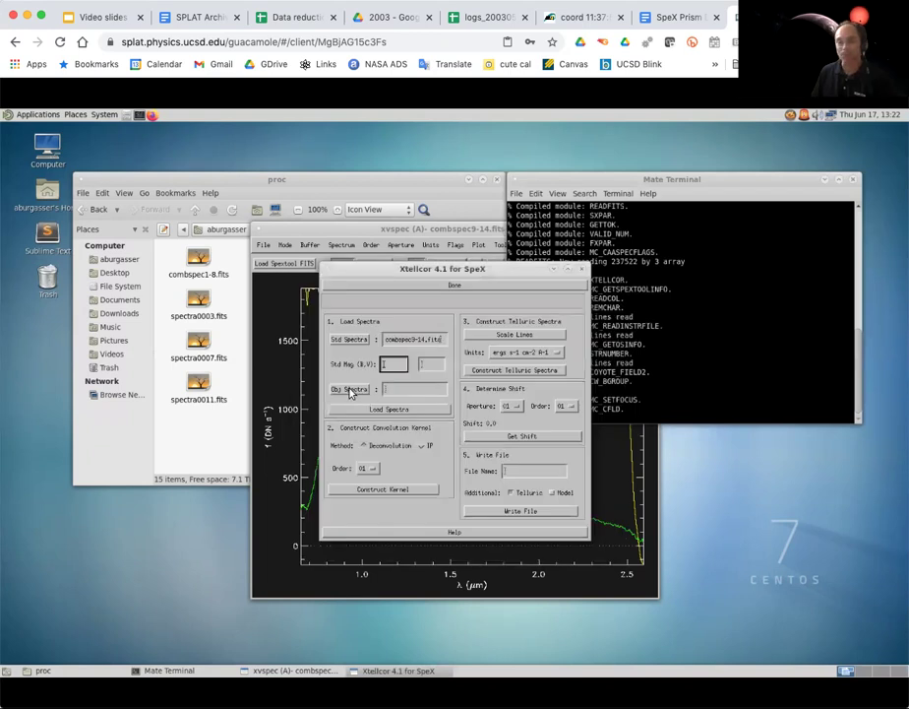
left_click(354, 390)
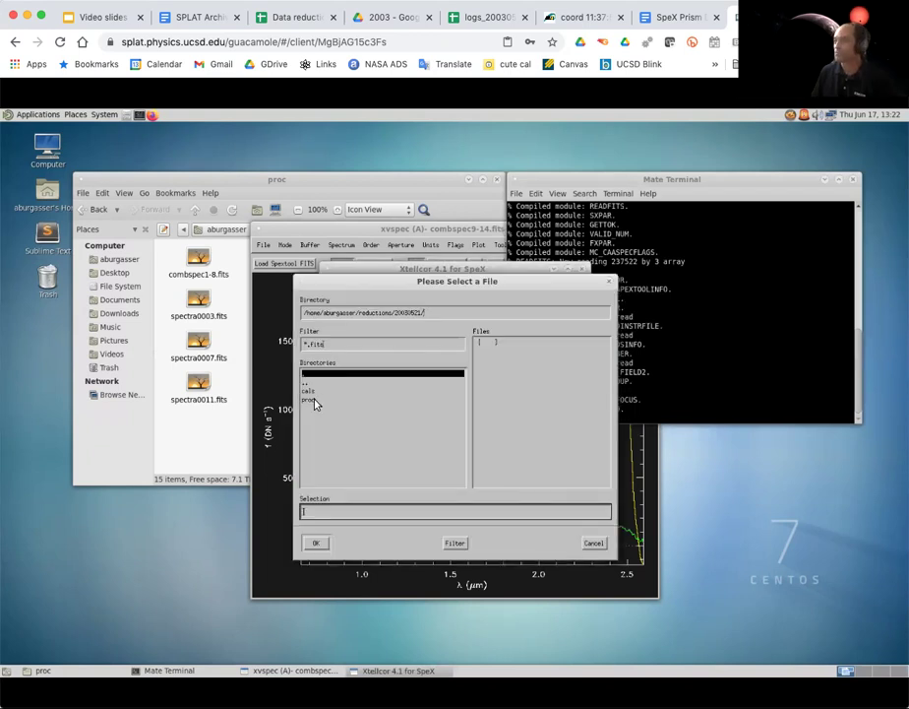
left_click(471, 343)
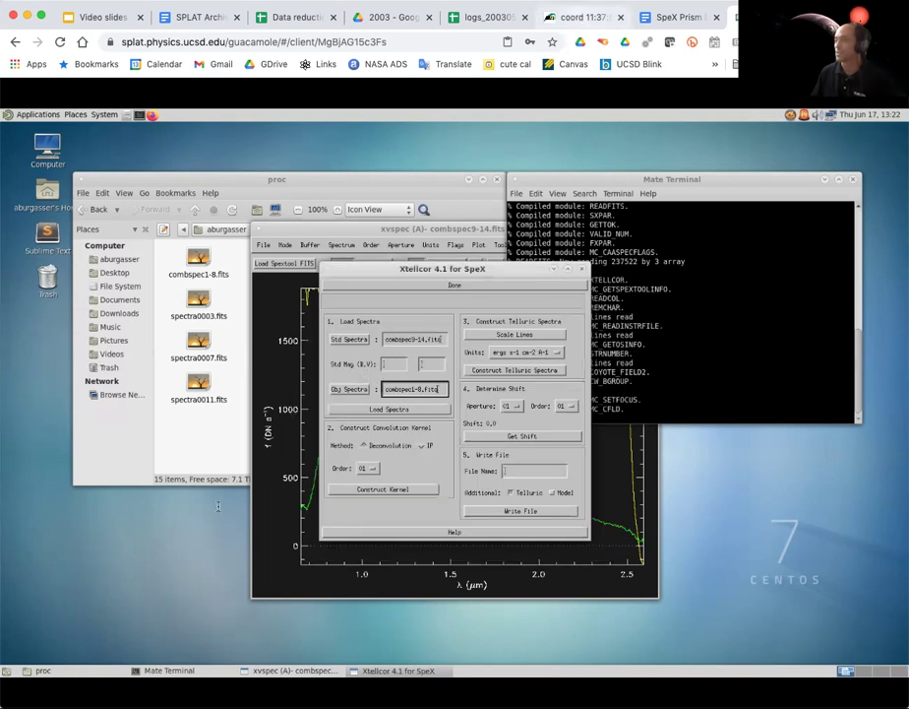
Enter standard magnitudes B 8.77 and V 8.78, then load both spectra
key("ctrl+shift+Tab")
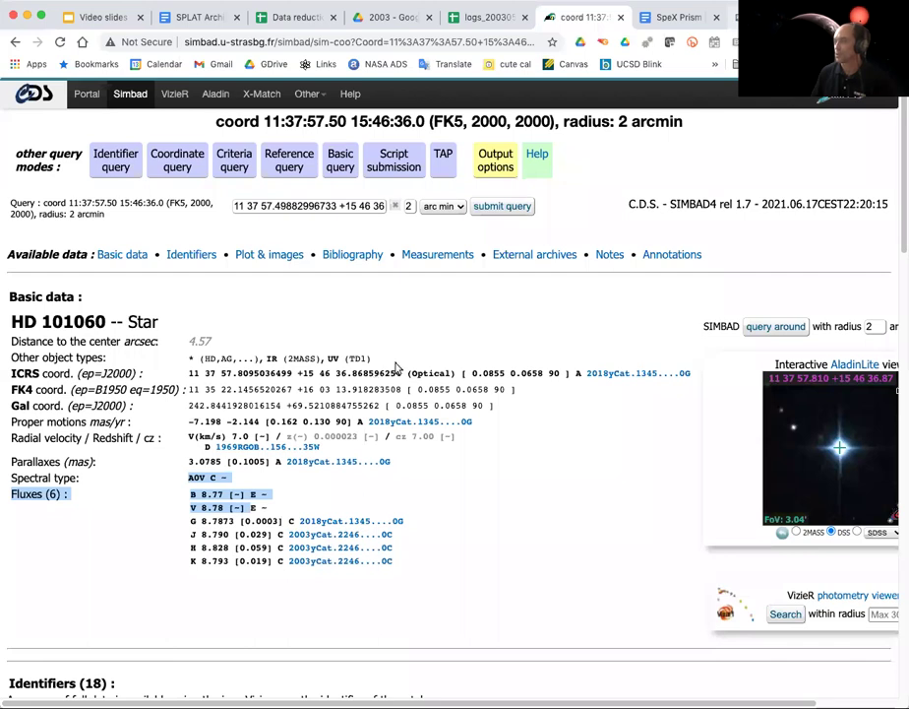
key("ctrl+Tab")
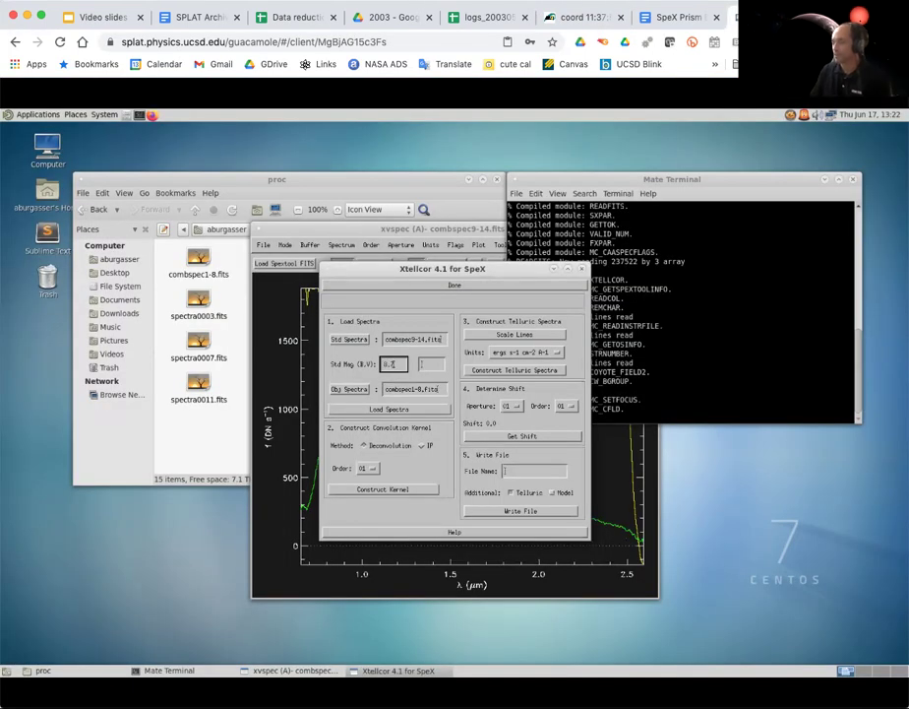
type("7")
key("Tab")
type("0.78")
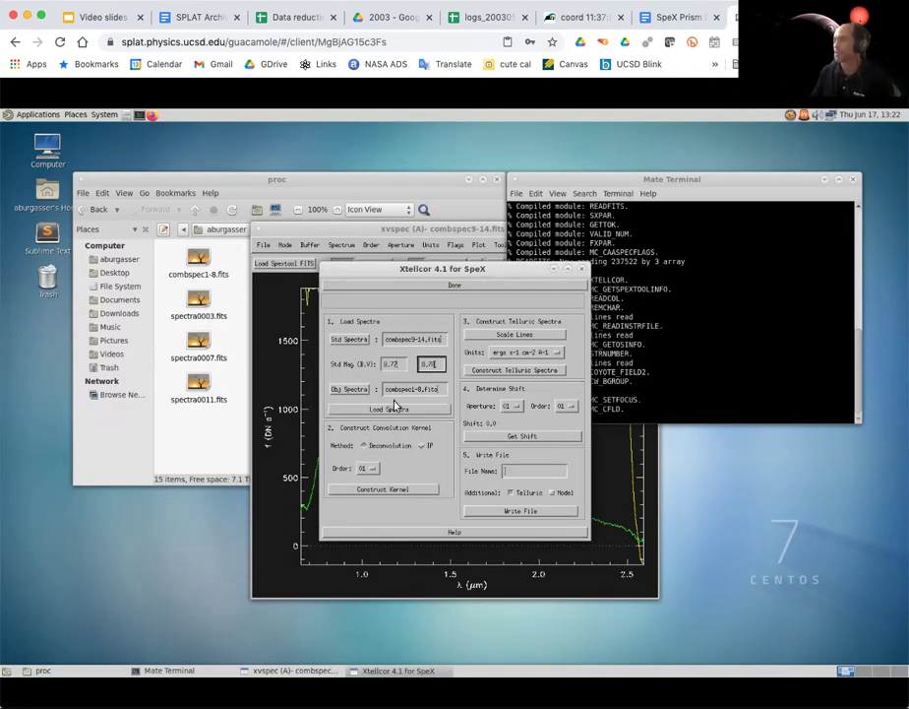
left_click(393, 410)
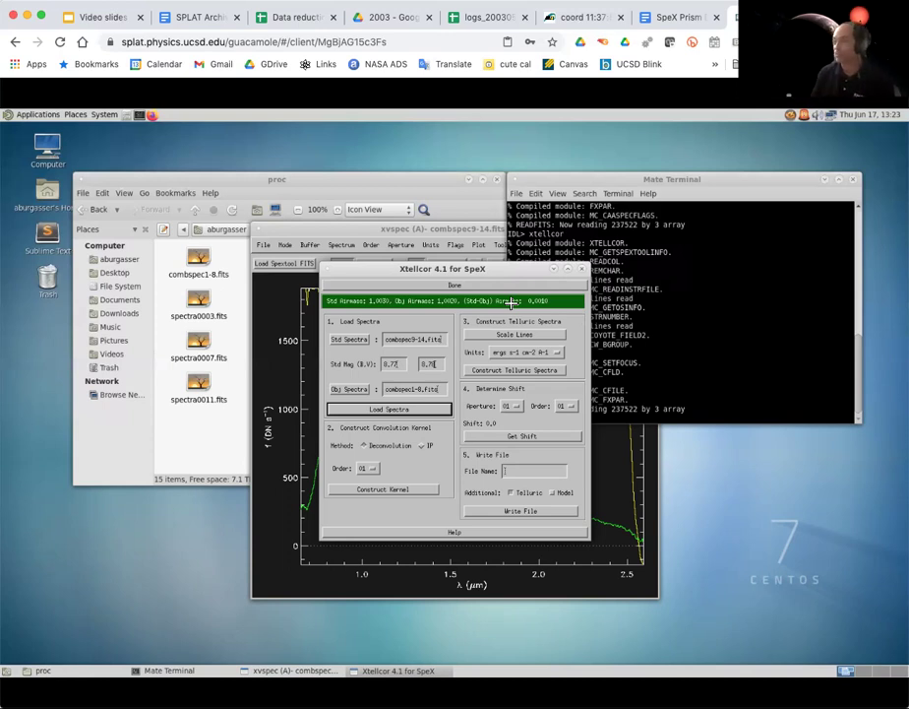
Choose the IP kernel method and construct the convolution kernel
left_click(425, 446)
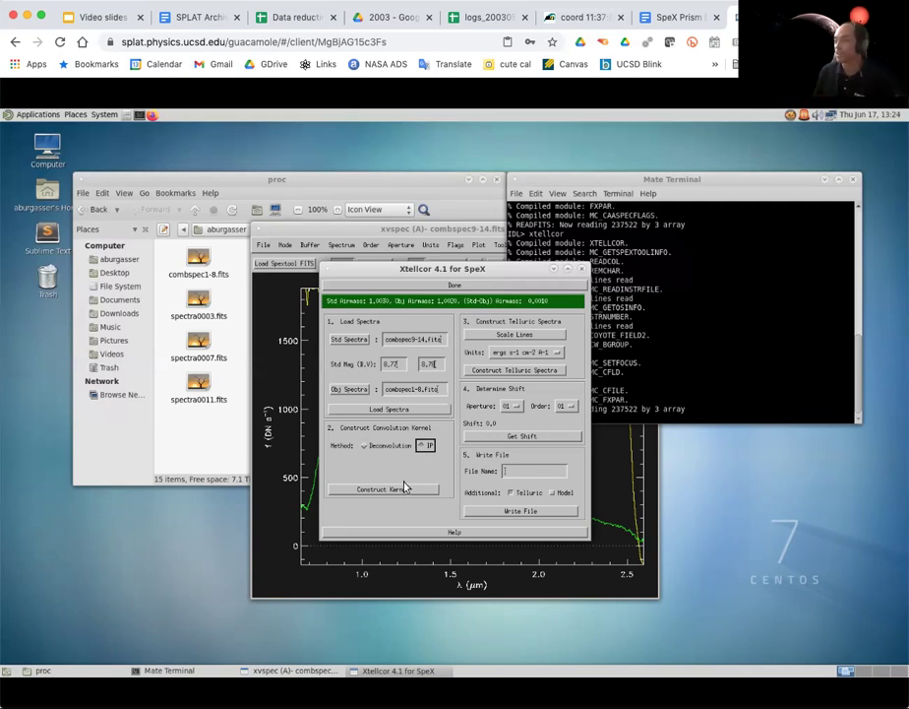
left_click(406, 488)
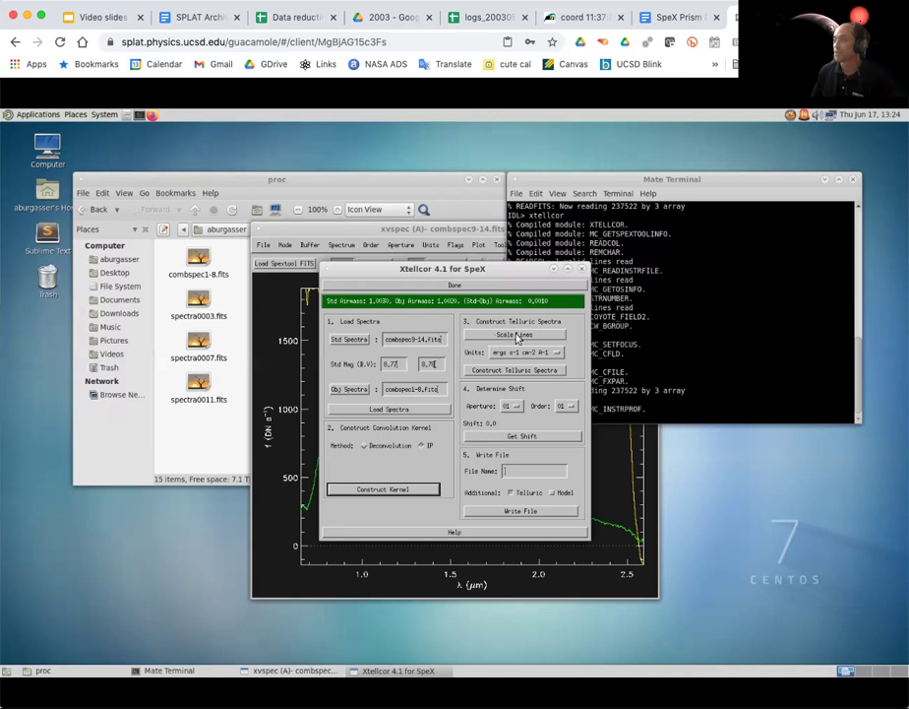
Open the Xmc_Scalelines window to scale the standard's absorption lines
left_click(517, 336)
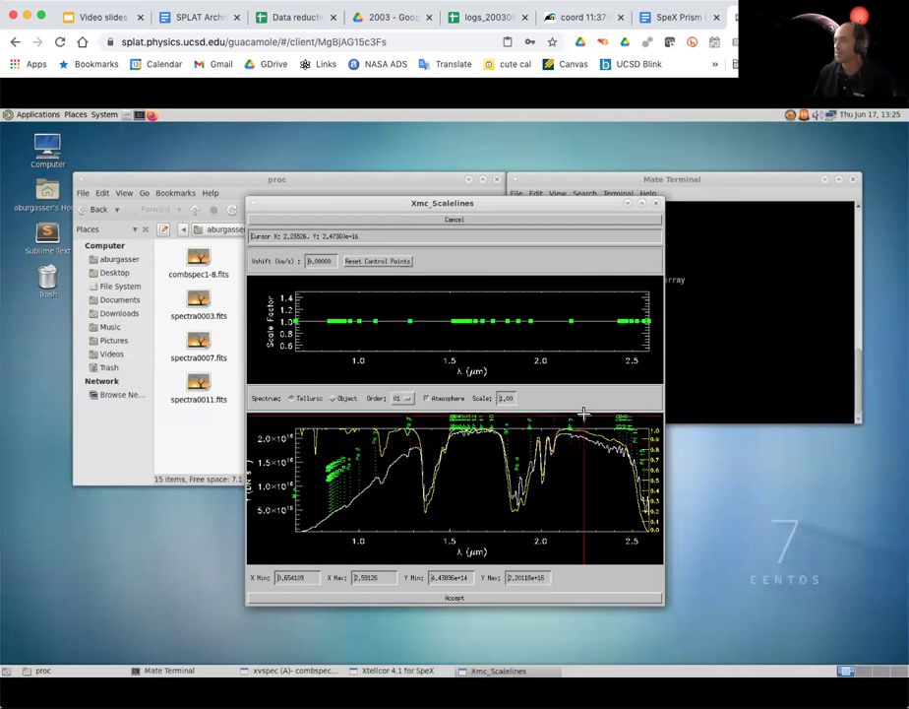
Zoom the scaling plots to 2.07–2.24 µm and enter 2 as the velocity shift
left_click(584, 414)
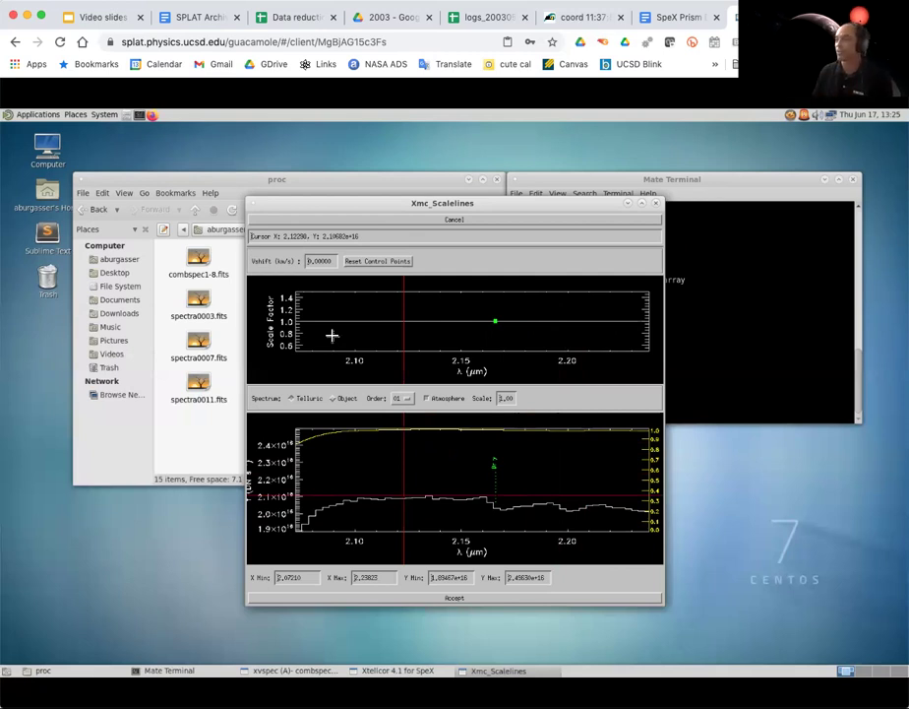
left_click(308, 262)
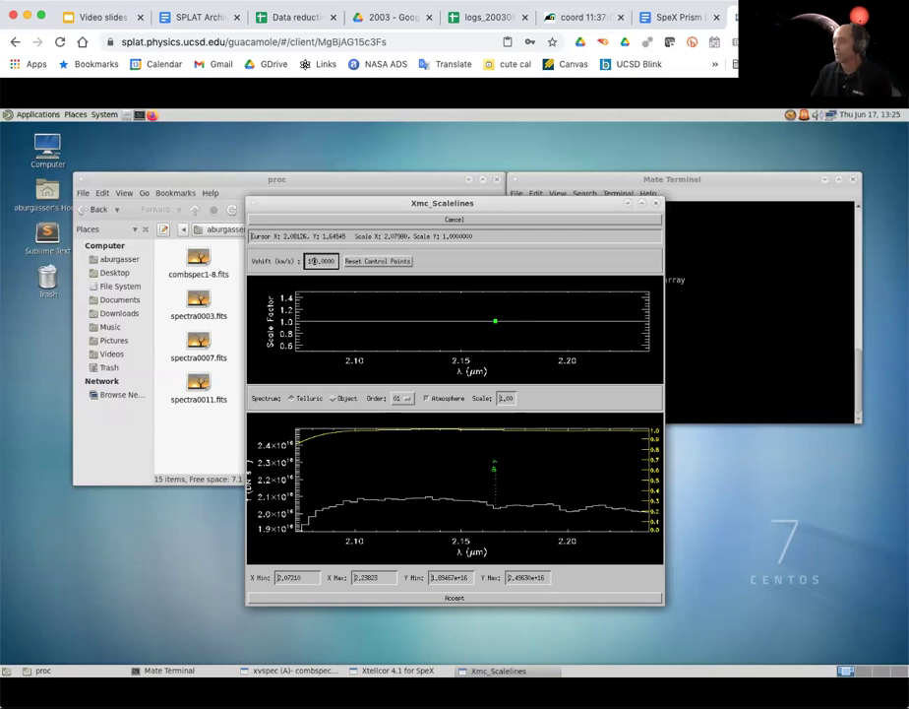
type("20")
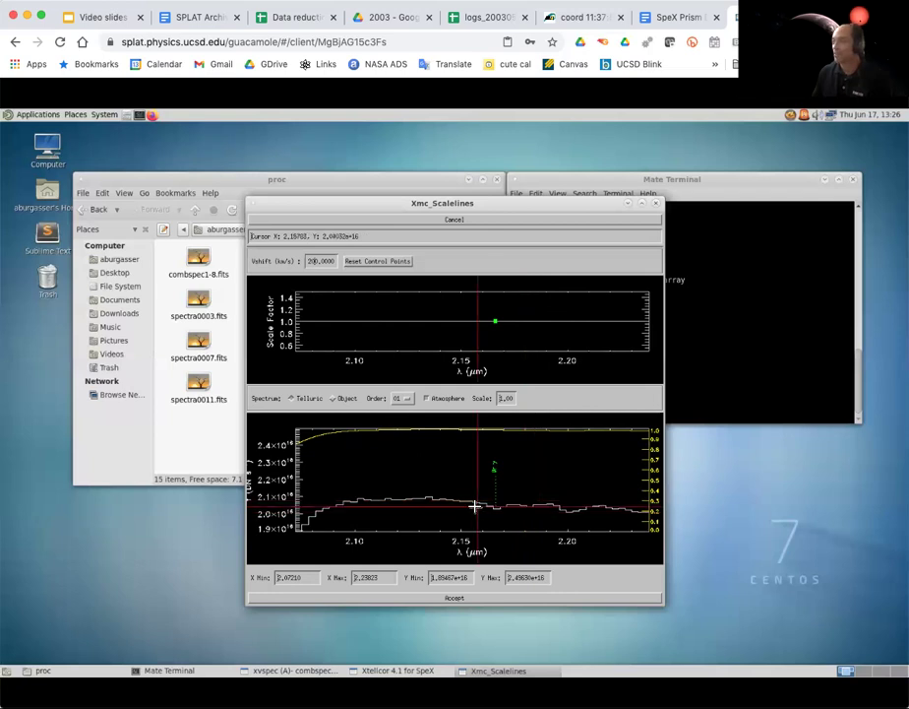
Raise the scale factor at the 2.17 µm line to about 1.17, then restore the full range
left_click(573, 534)
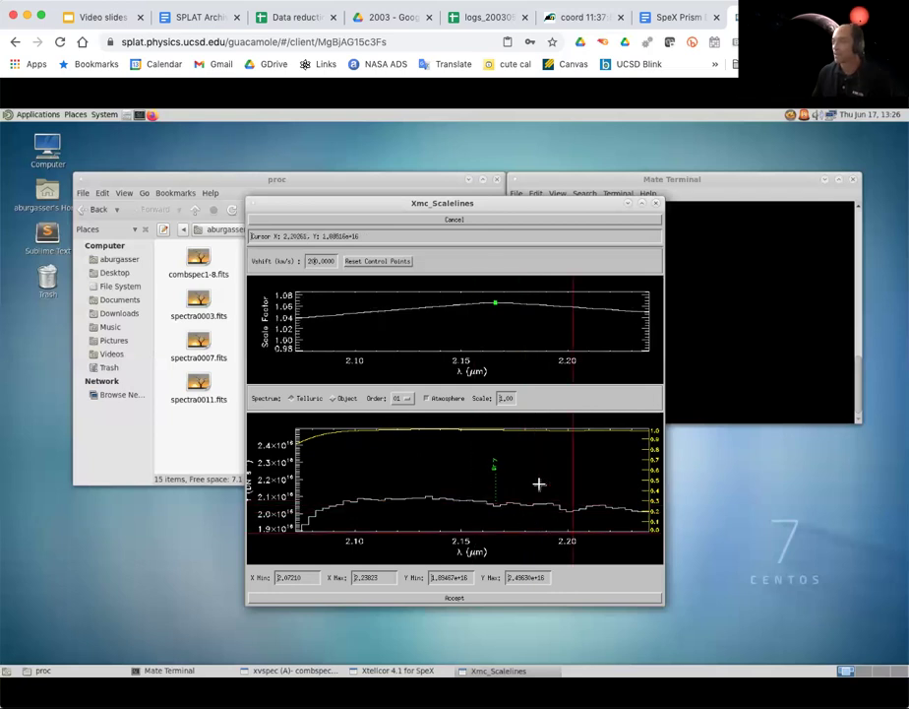
left_click(491, 300)
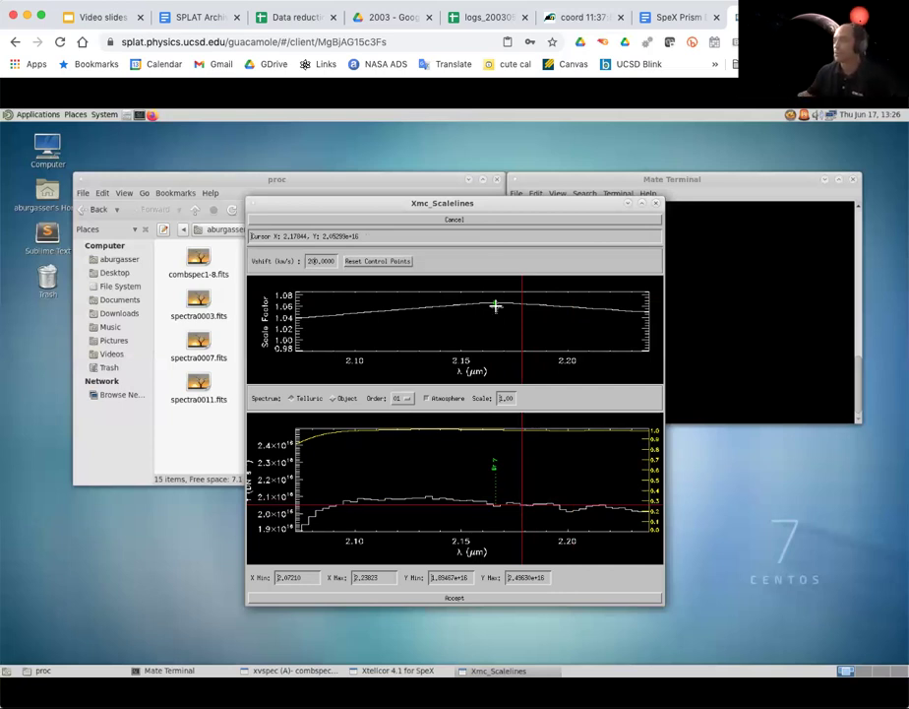
mouse_move(495, 299)
left_mouse_down()
mouse_move(498, 258)
mouse_move(495, 307)
left_mouse_up()
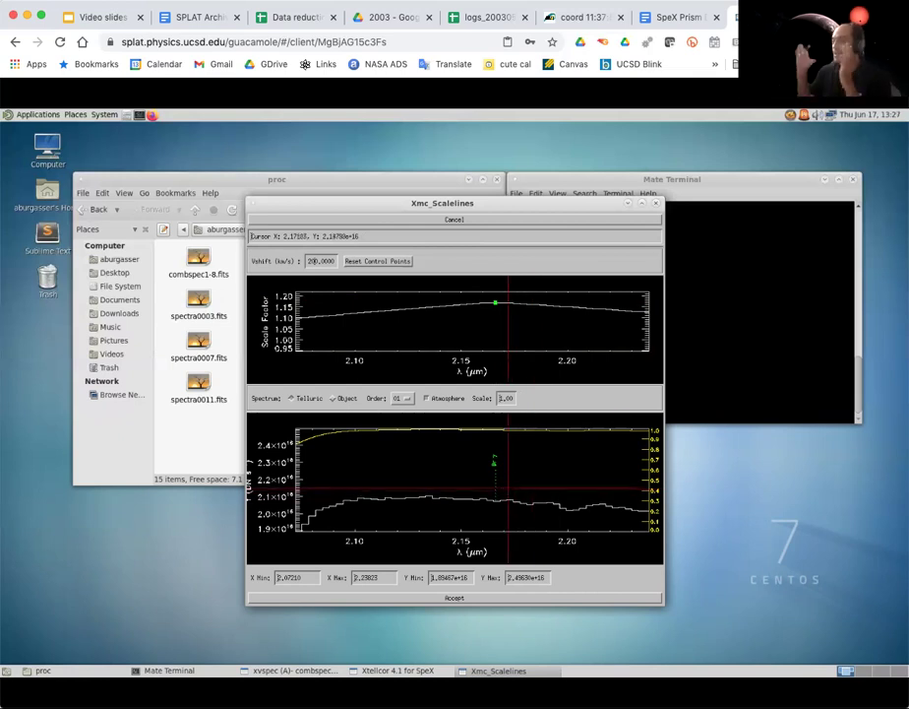
key("w")
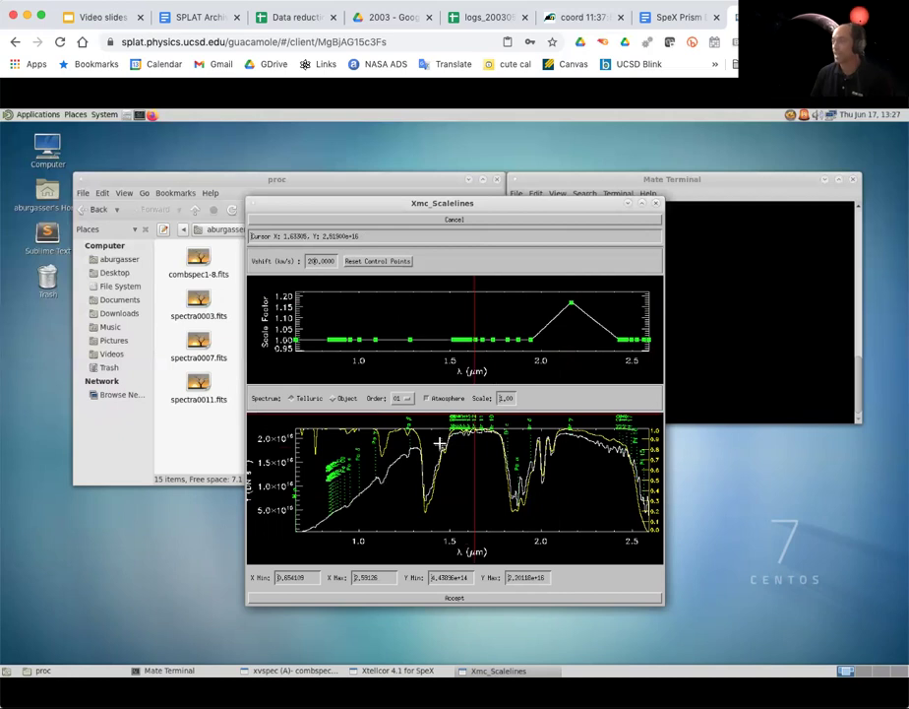
Zoom both scaling plots to the H-band region, about 1.44–1.87 µm
left_click(505, 417)
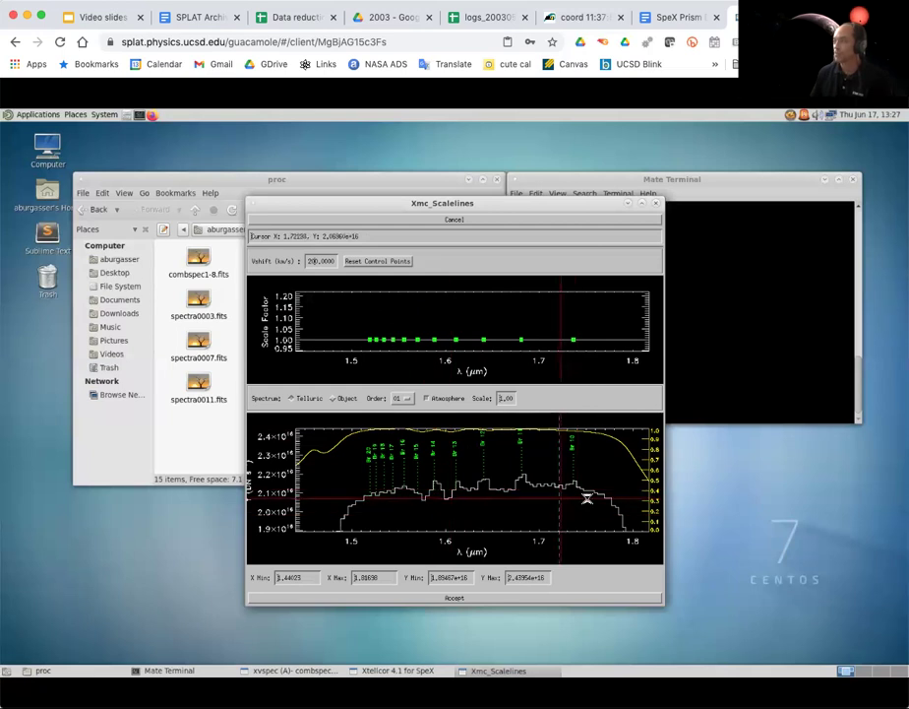
Lower the H-band scale points at 1.73, 1.68, 1.64, 1.61, 1.59 and 1.575 µm to 0.84–0.92, then zoom out
mouse_move(573, 340)
left_mouse_down()
mouse_move(575, 331)
mouse_move(573, 349)
left_mouse_up()
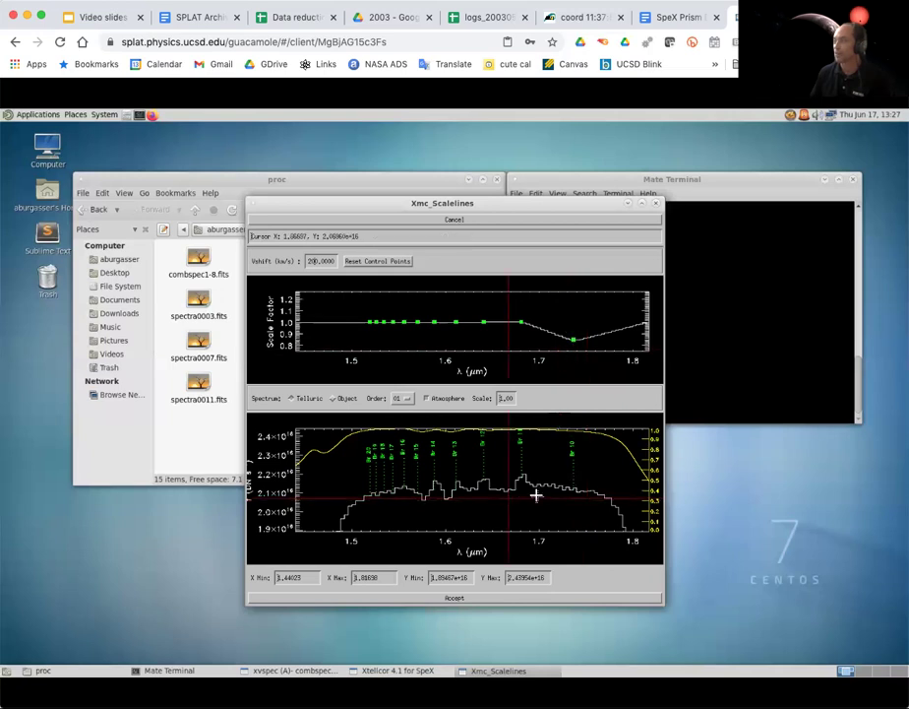
left_click(468, 497)
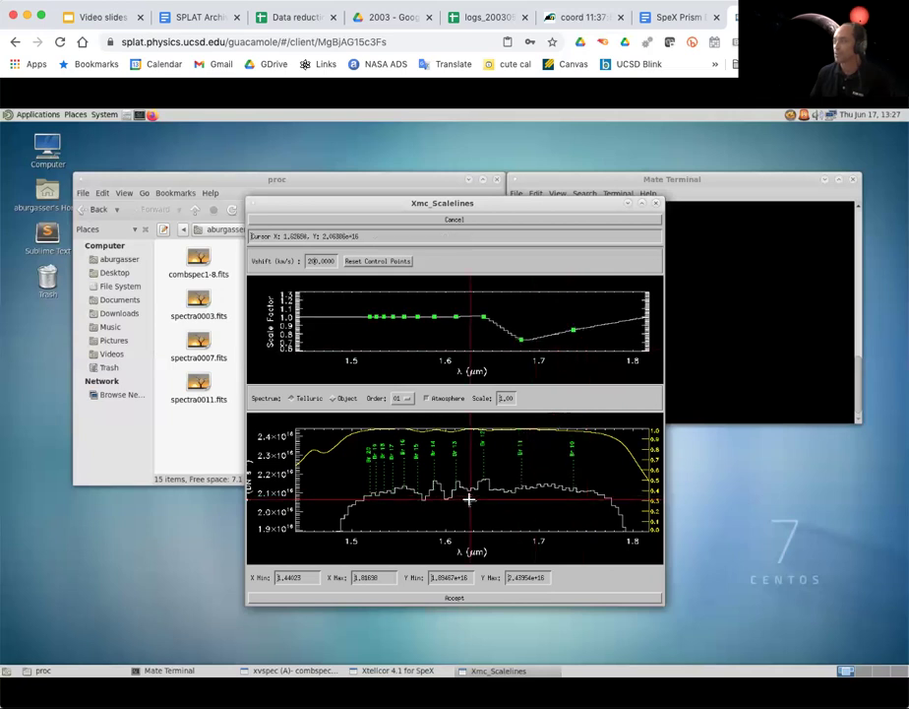
left_click(540, 513)
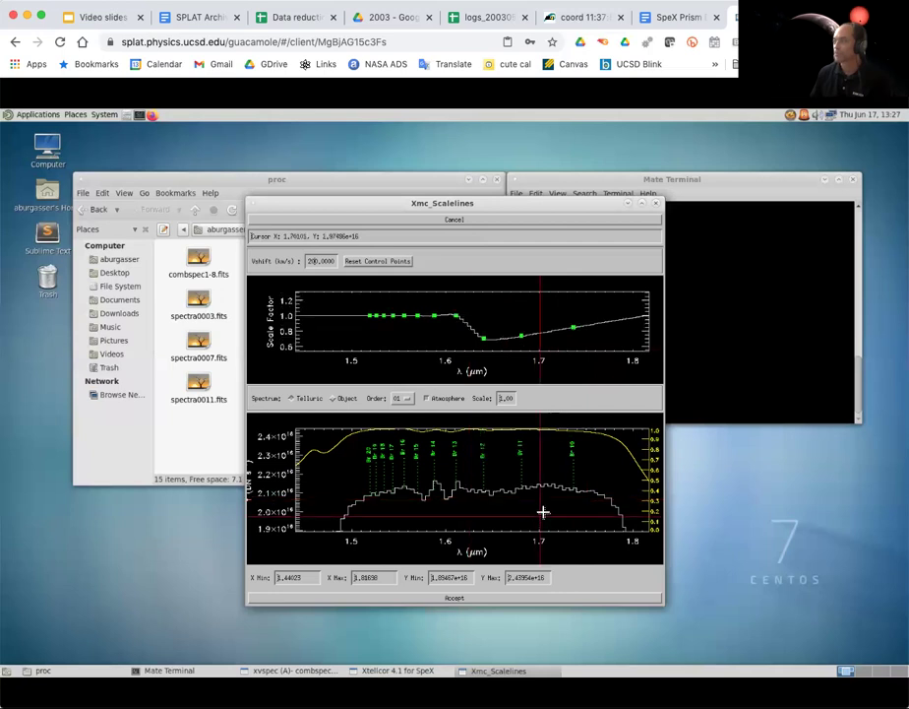
left_click(455, 330)
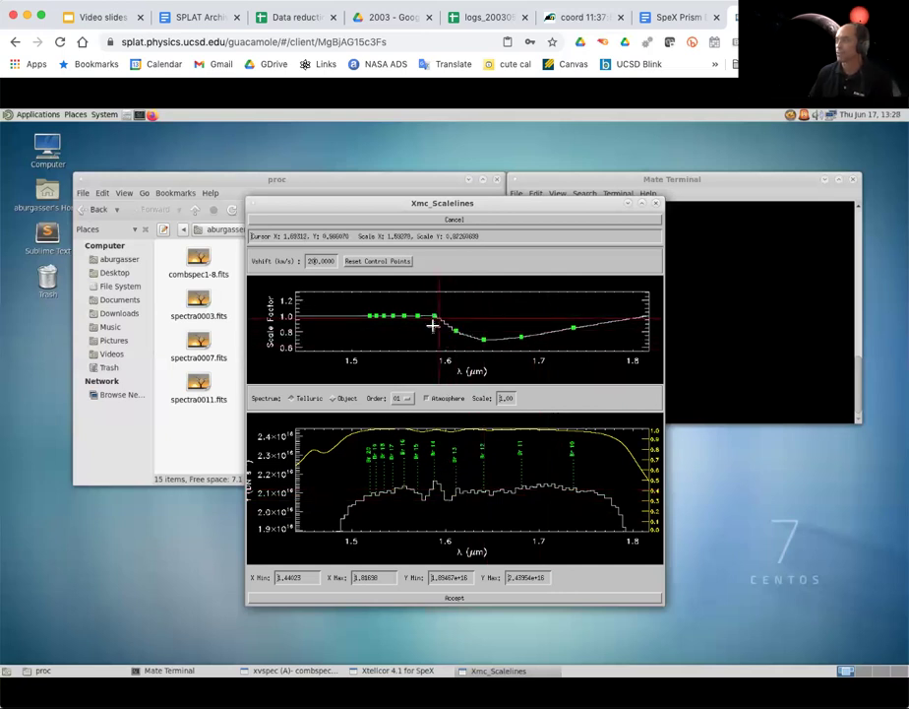
left_click(432, 326)
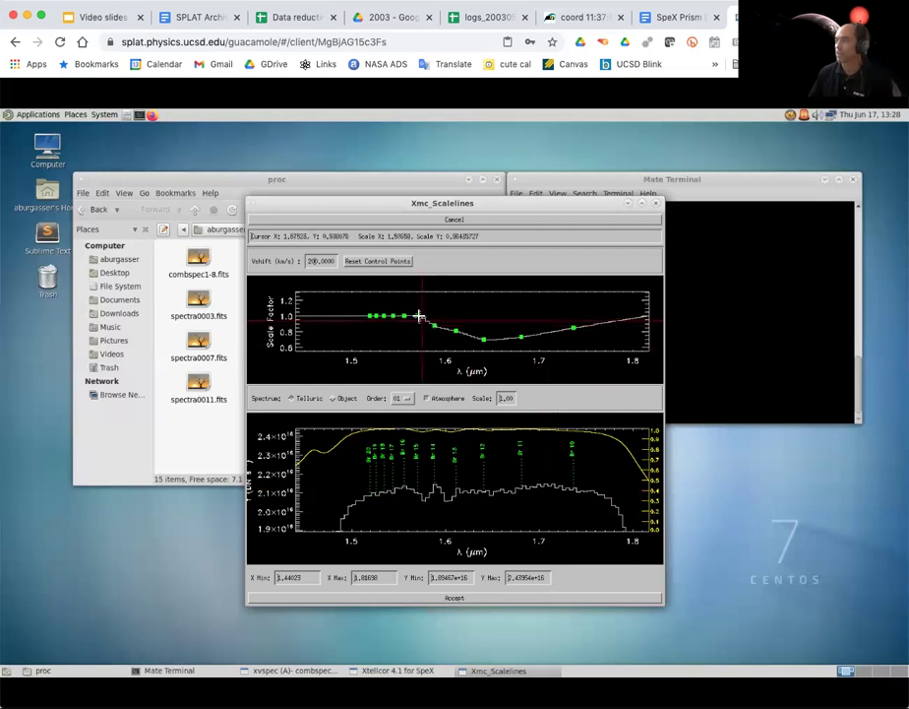
left_click(418, 322)
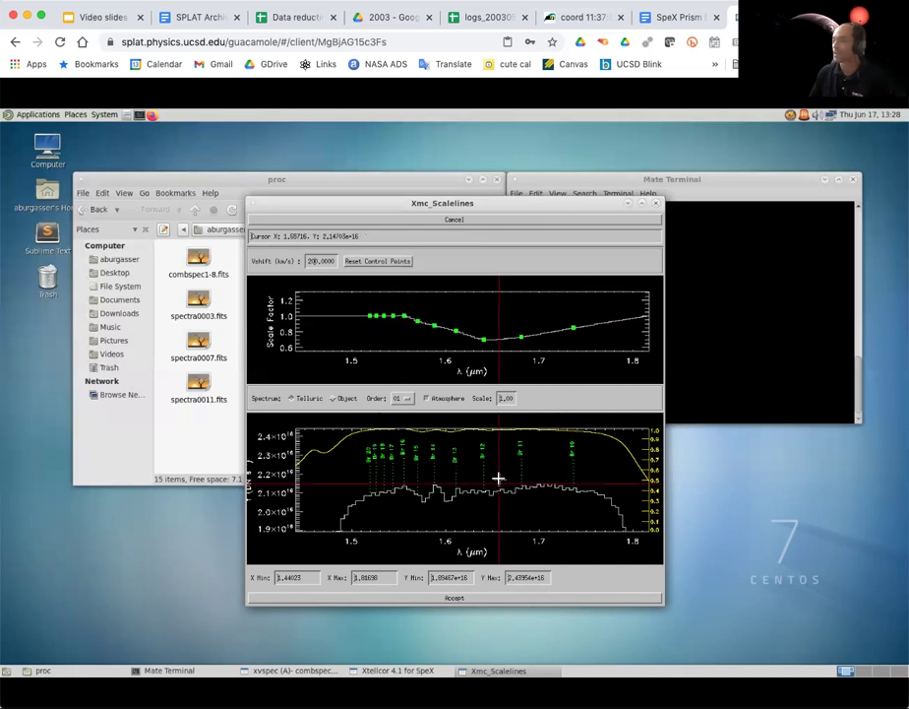
key("w")
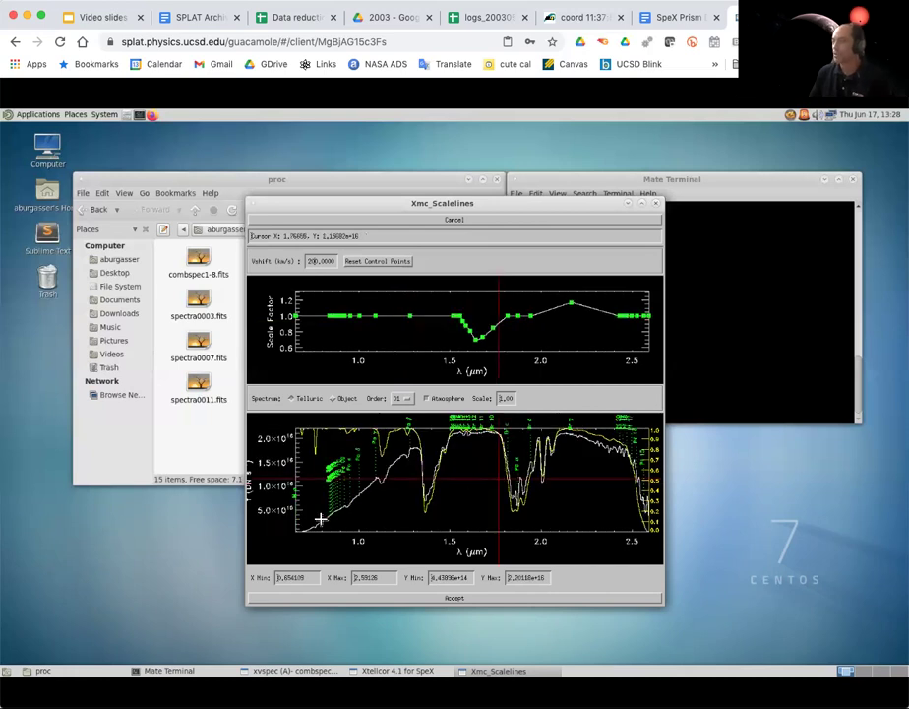
Lower the scale point near 1.28 µm to about 0.95 and return to the full range
left_click(423, 433)
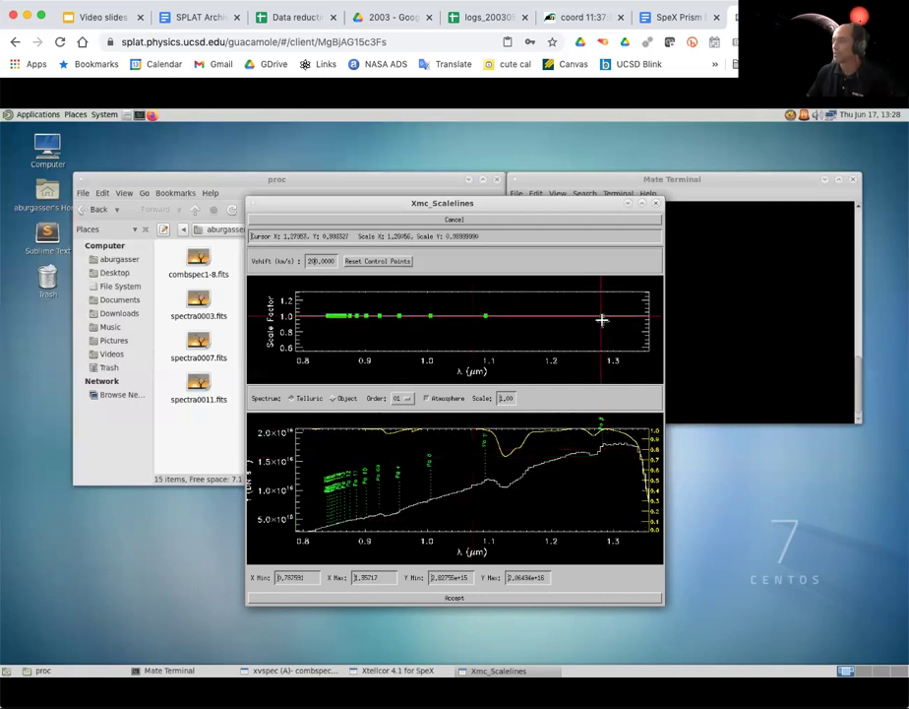
left_click_drag(601, 320, 603, 321)
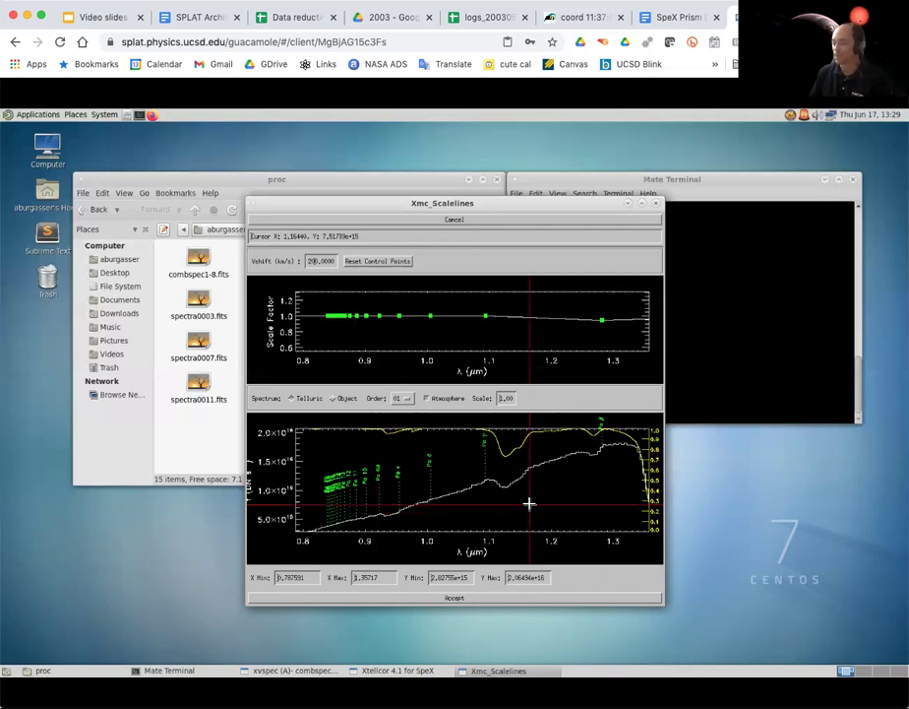
key("w")
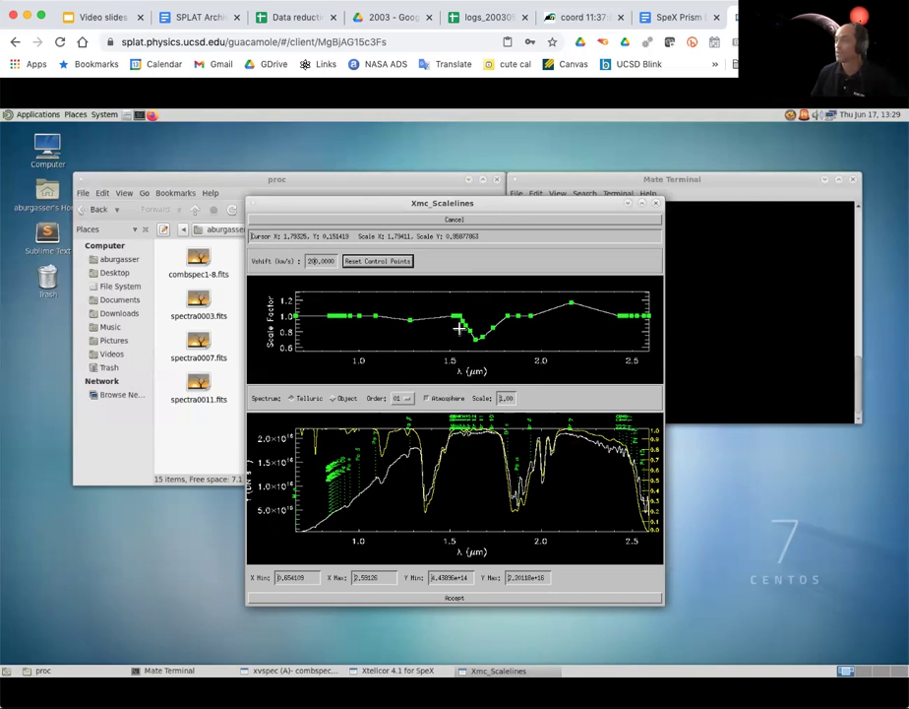
Accept the adjusted line scaling and construct the Order 1 telluric correction spectrum
left_click(454, 600)
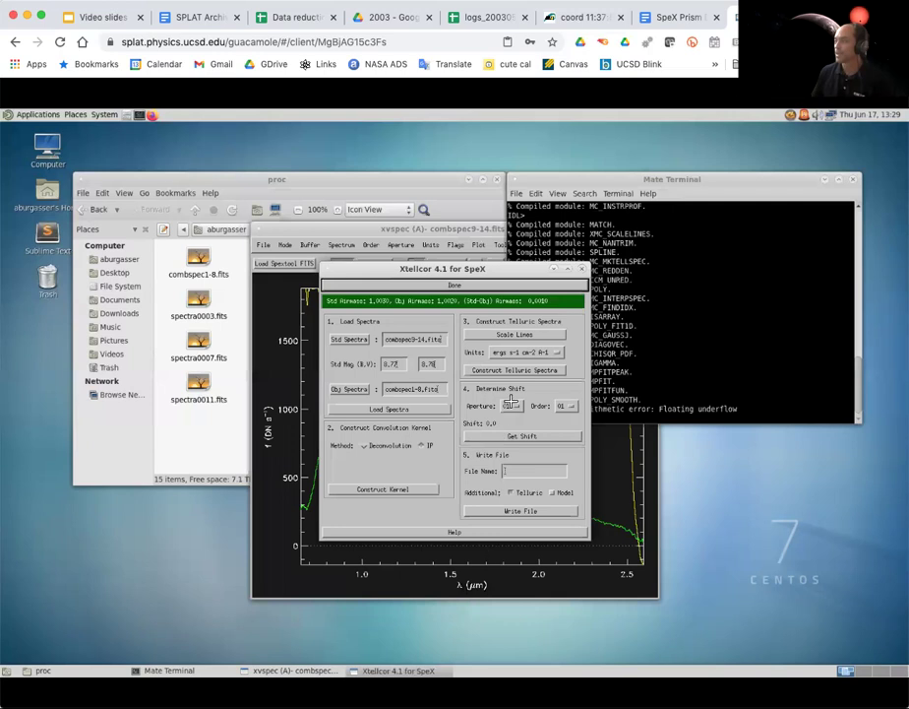
left_click(517, 372)
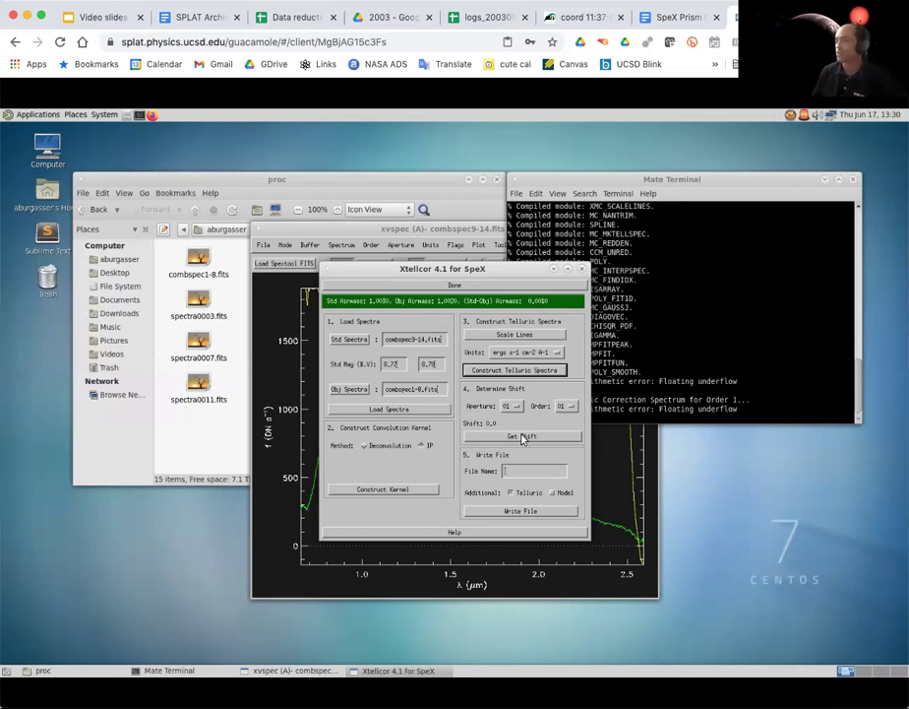
Auto-find the object–telluric wavelength shift over 1.95–2.05 µm and accept the -0.09 result
left_click(521, 435)
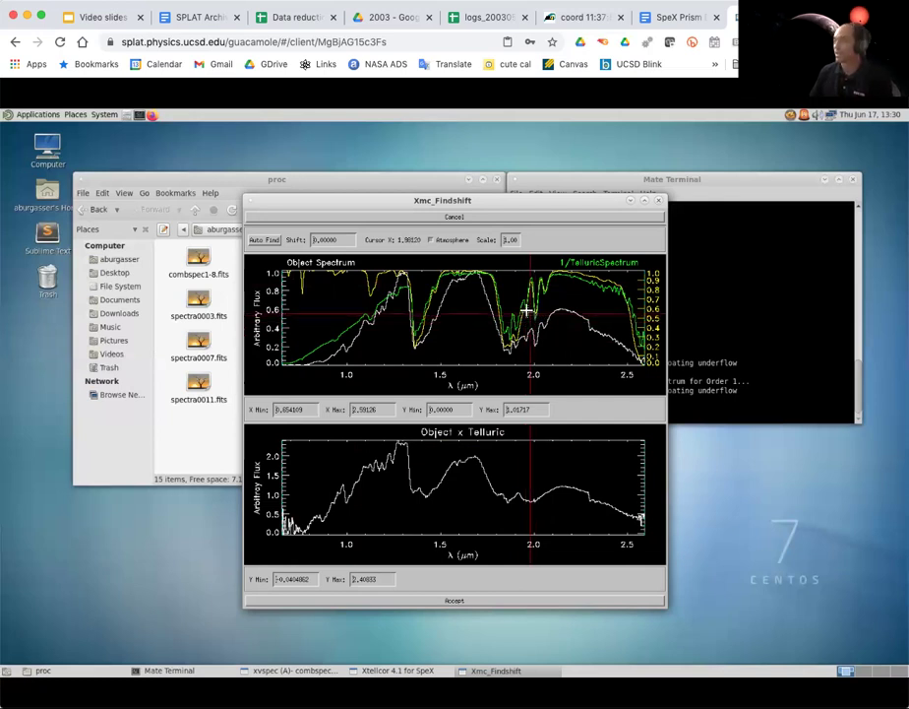
left_click(546, 312)
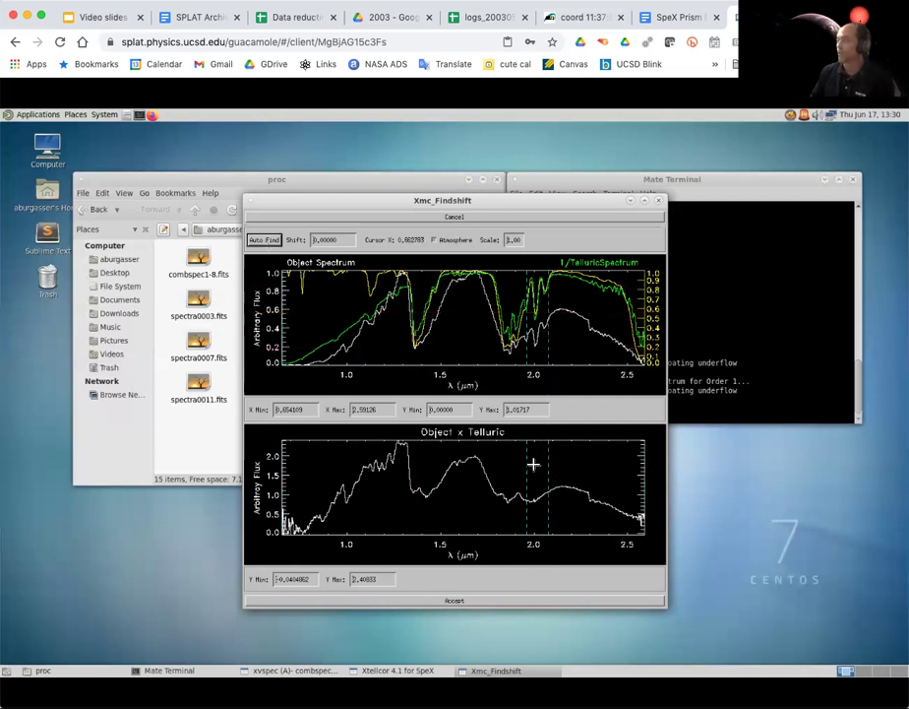
left_click(263, 241)
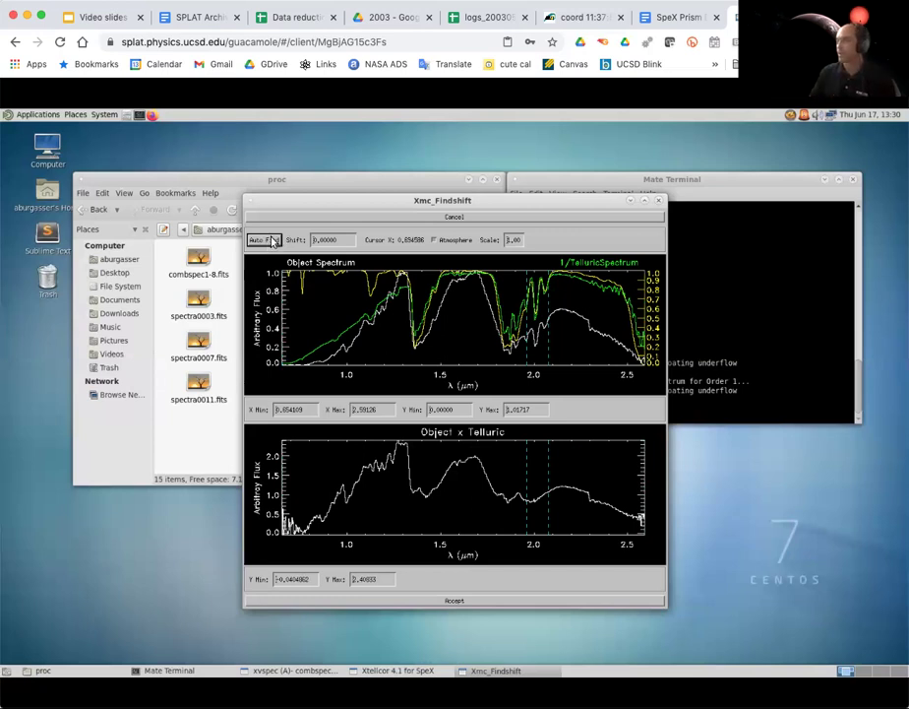
left_click(273, 241)
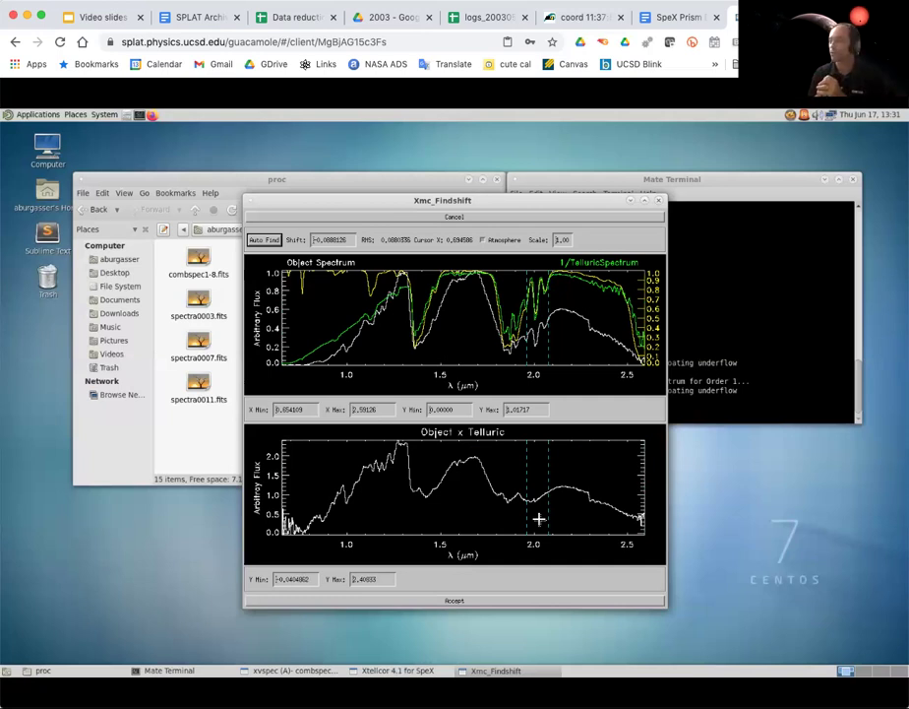
left_click(483, 603)
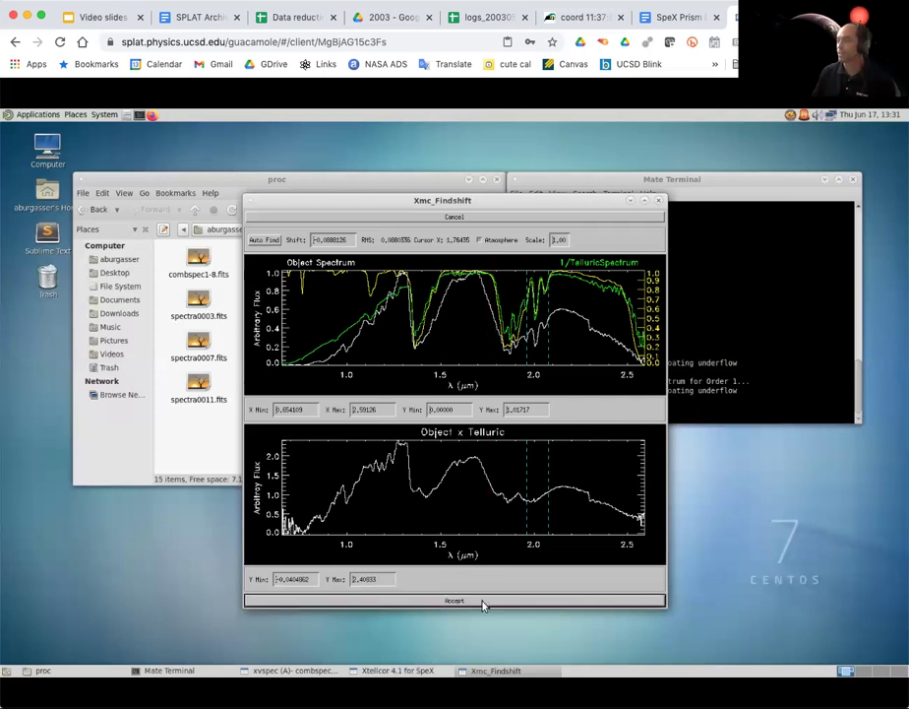
Begin the output file name with 'spex-prism_' and check the observing log for the target name
left_click(513, 472)
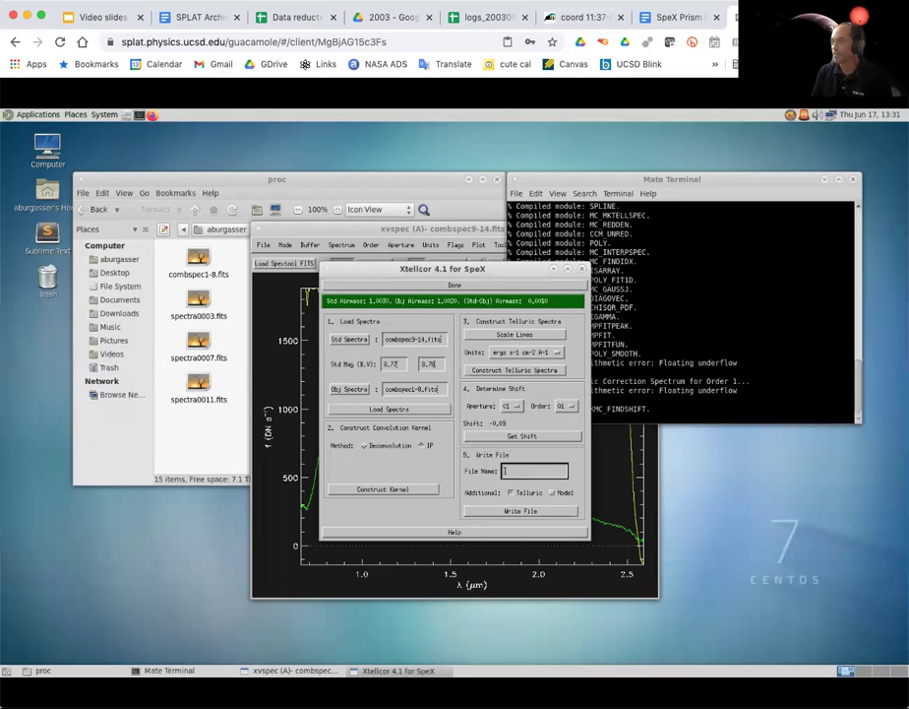
type("spec")
type("-prism")
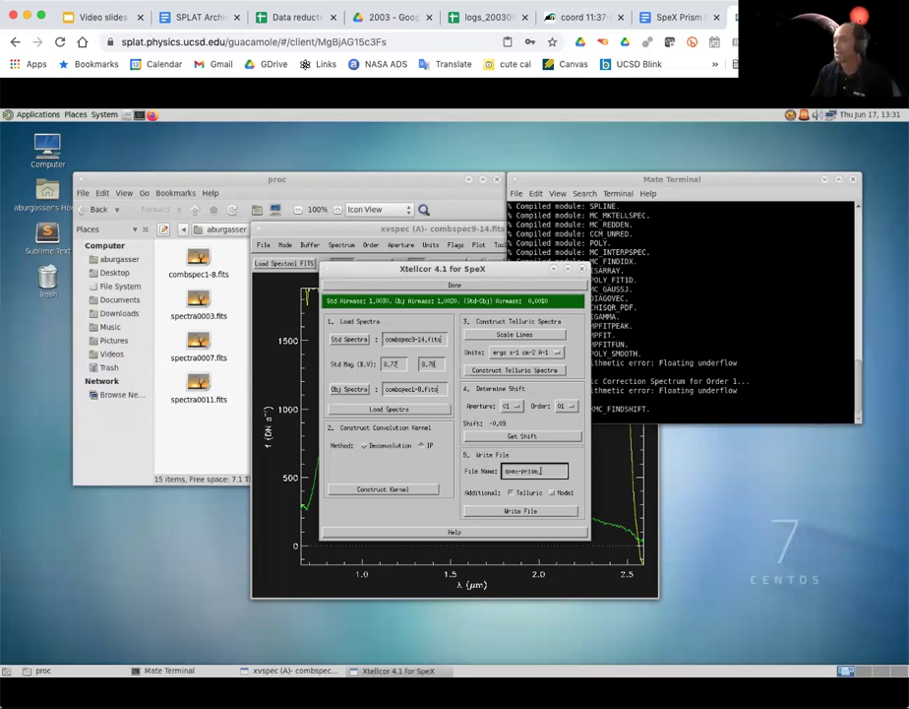
type("_")
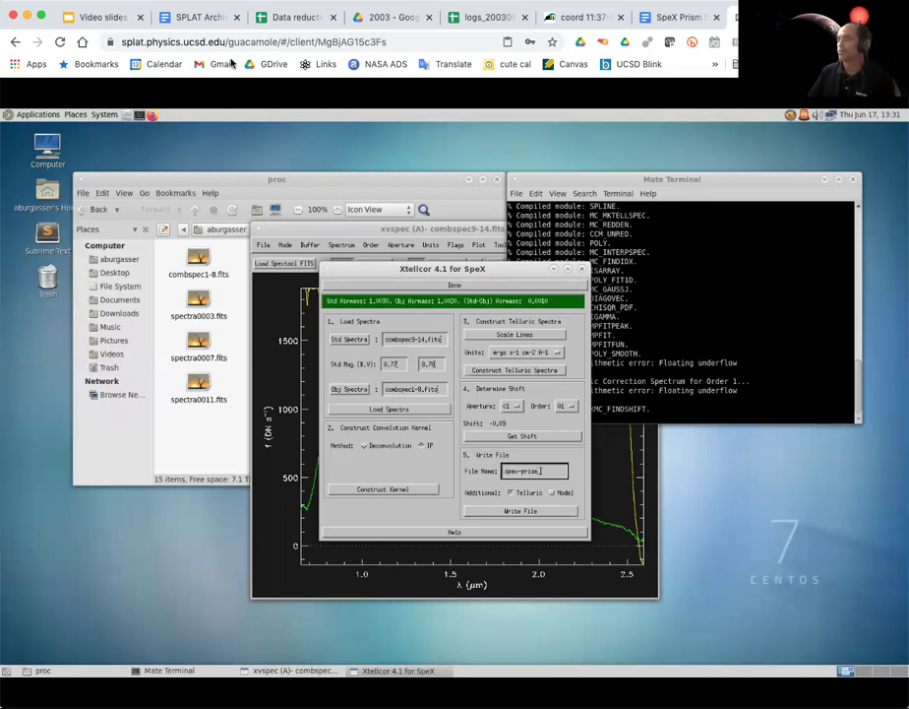
left_click(478, 20)
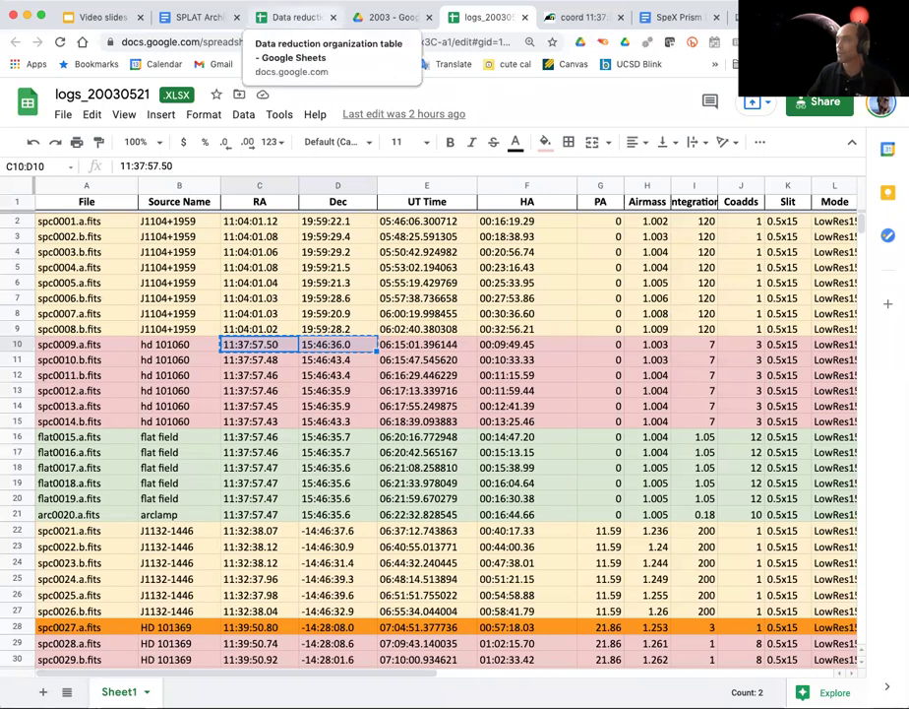
left_click(679, 17)
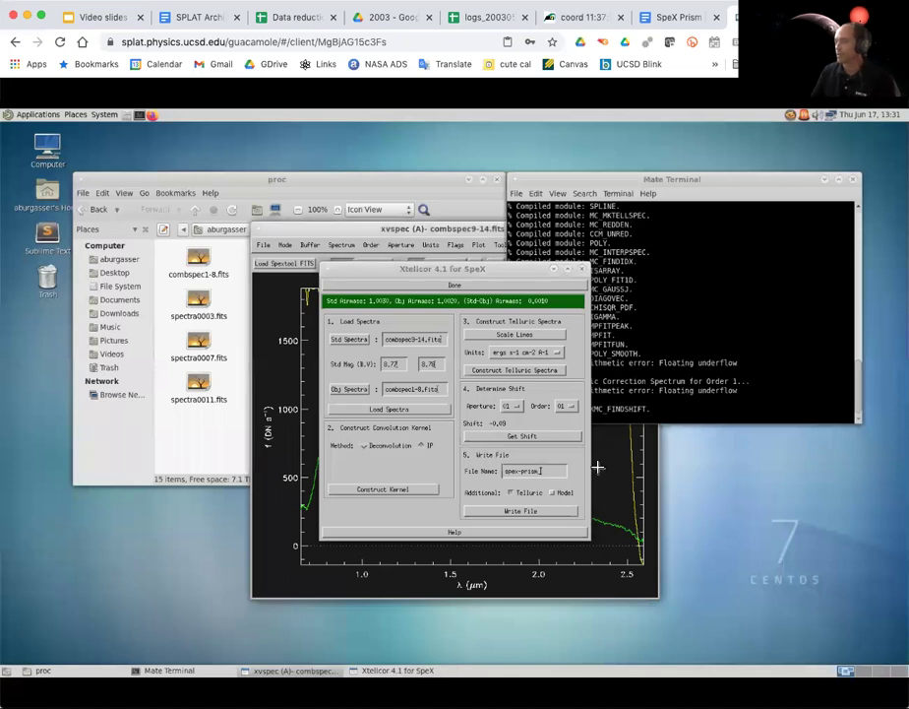
Write the corrected spectrum with its model as spex-prism_J1104+1959_20030521.fits
left_click(560, 477)
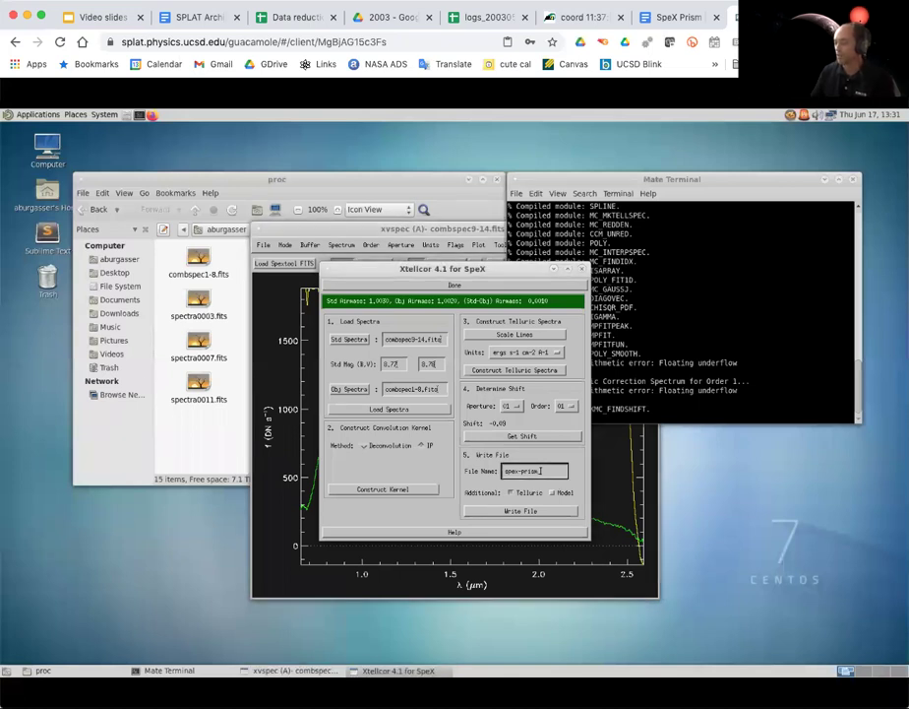
type("J1104")
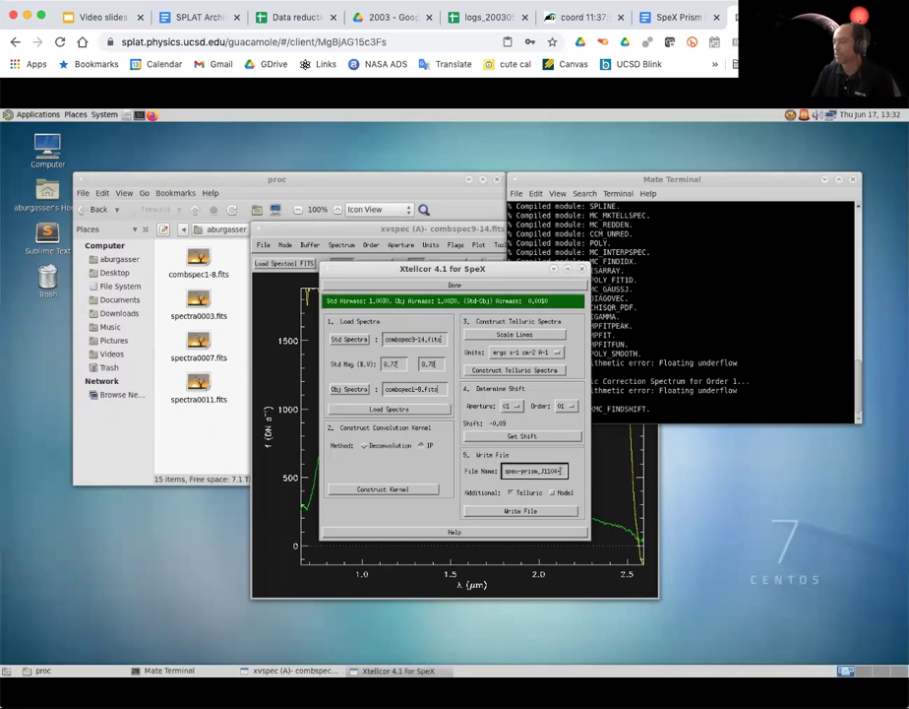
type("+1959_")
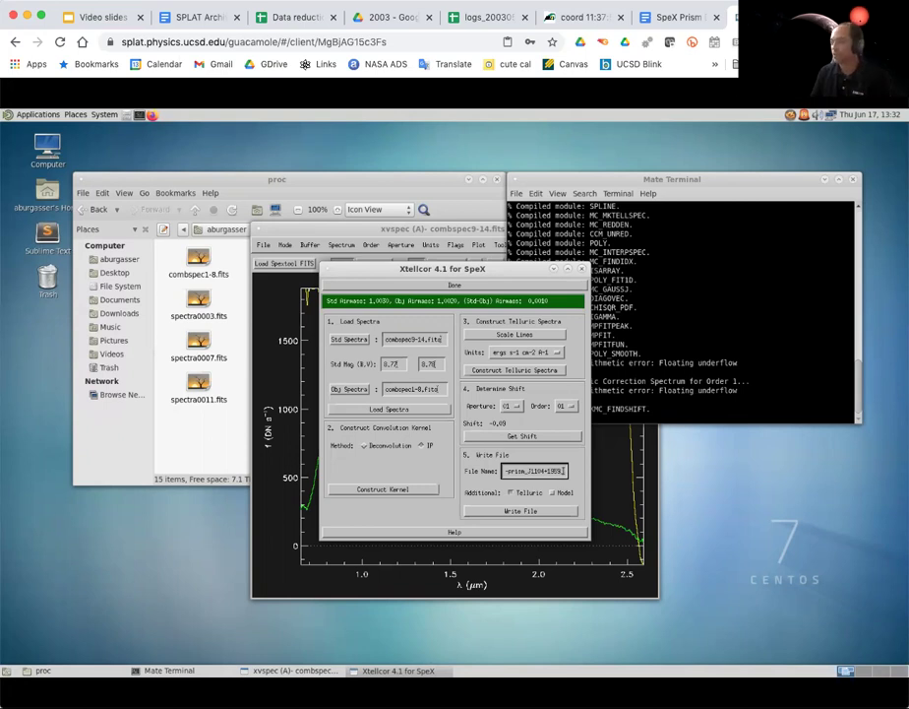
type("2003")
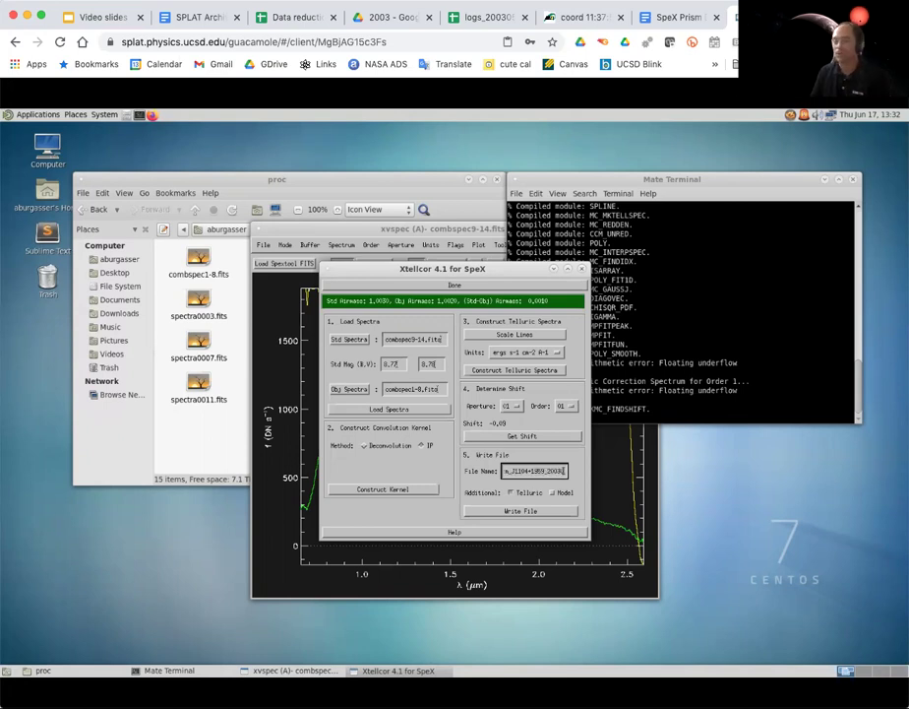
type("052")
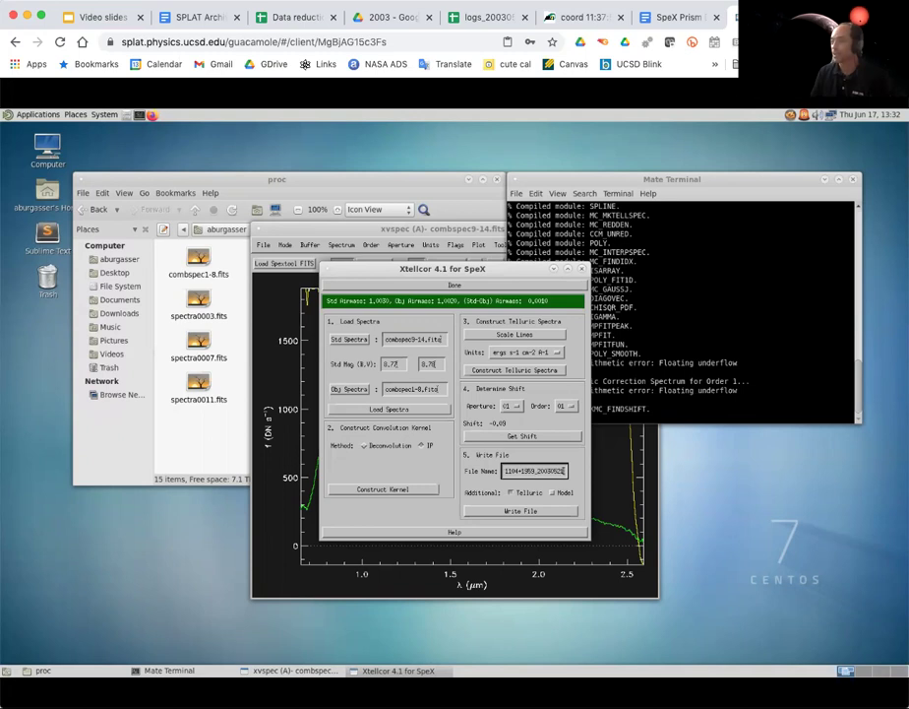
left_click(552, 492)
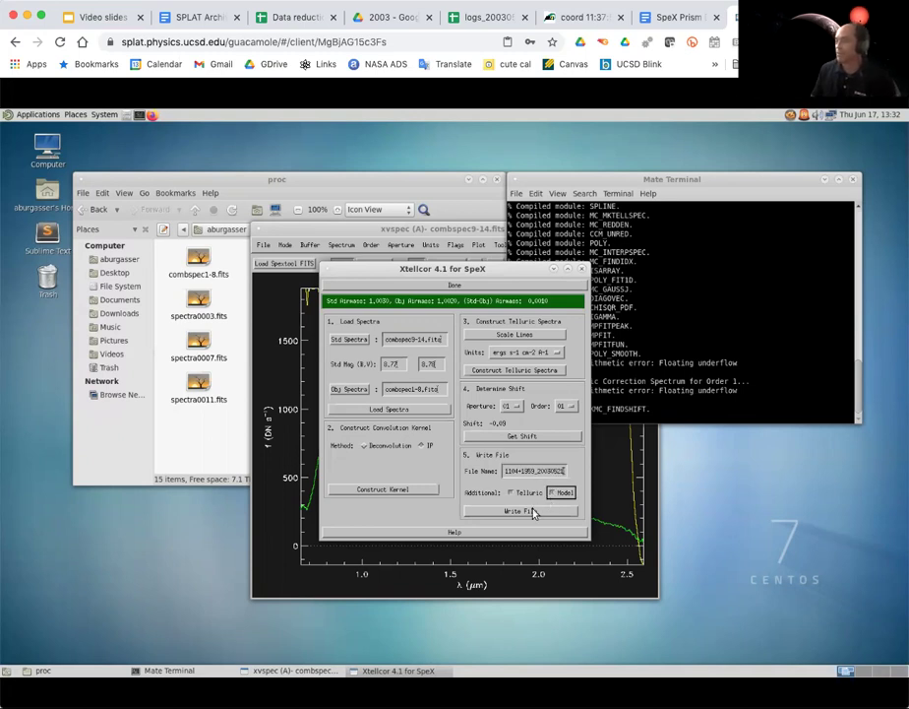
left_click(531, 510)
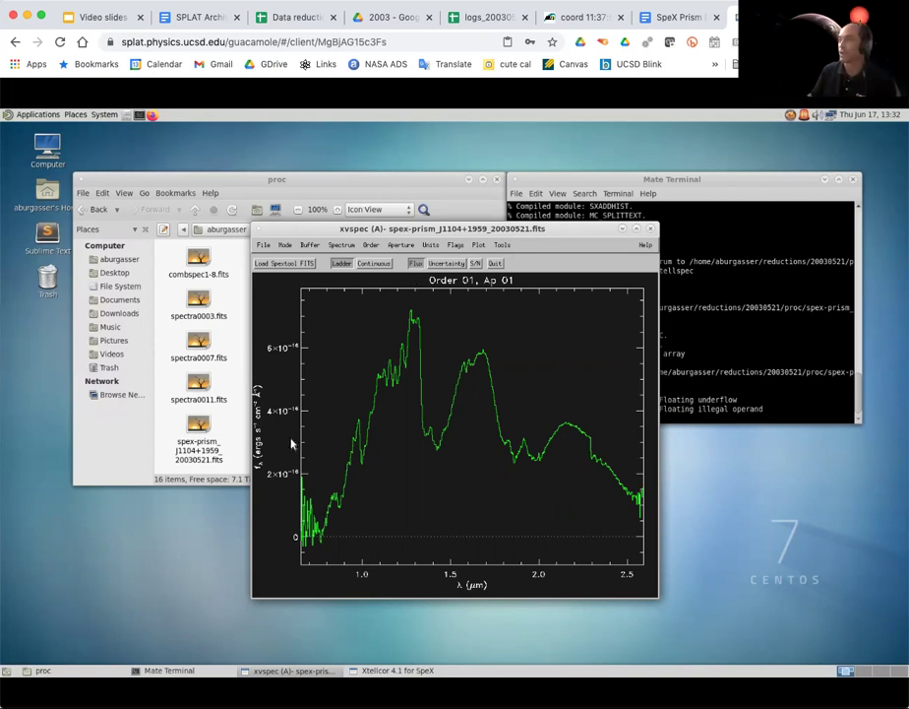
Switch the proc folder to List View and scroll to the three new spex-prism files
left_click(224, 295)
left_click(389, 209)
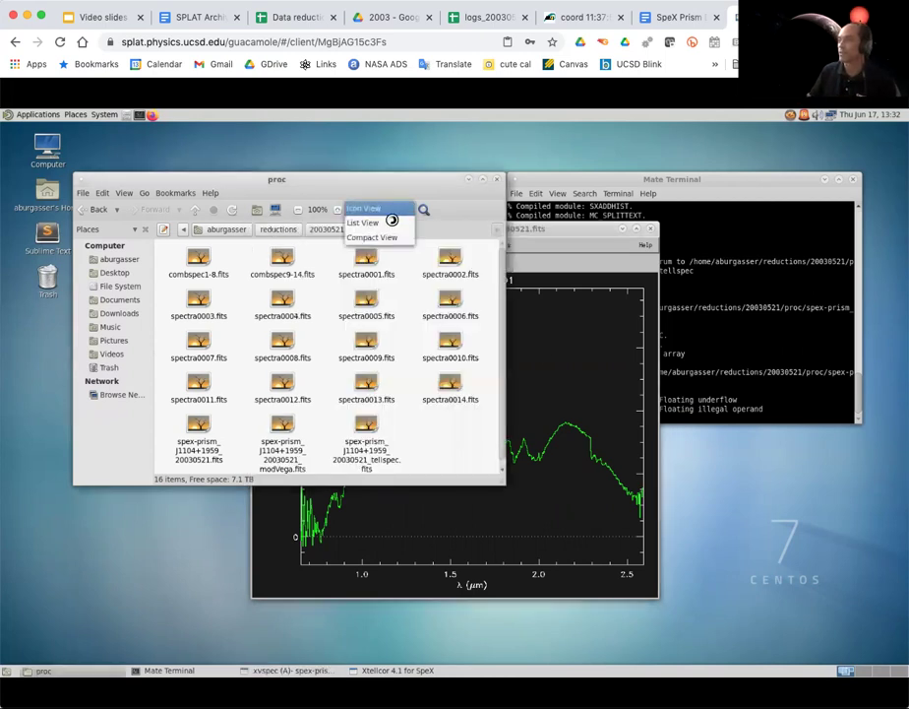
left_click(392, 222)
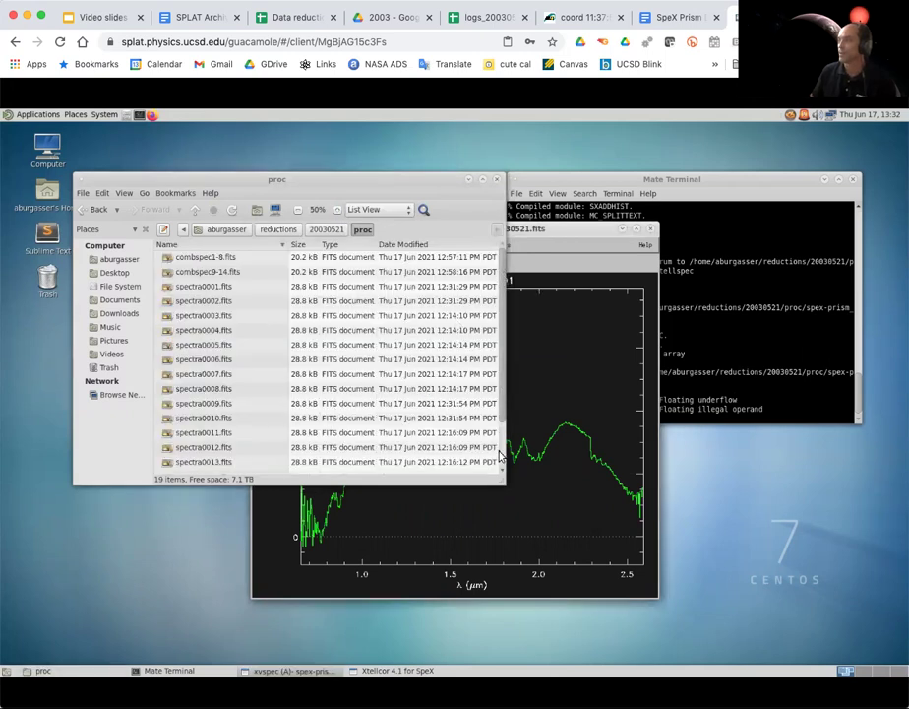
scroll(344, 433, "down", 2)
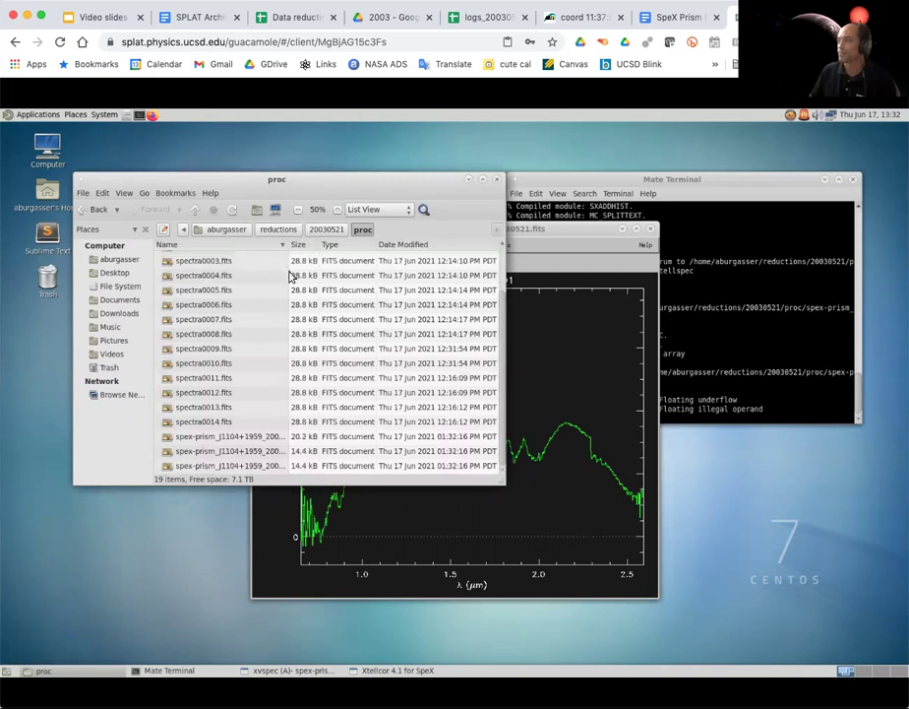